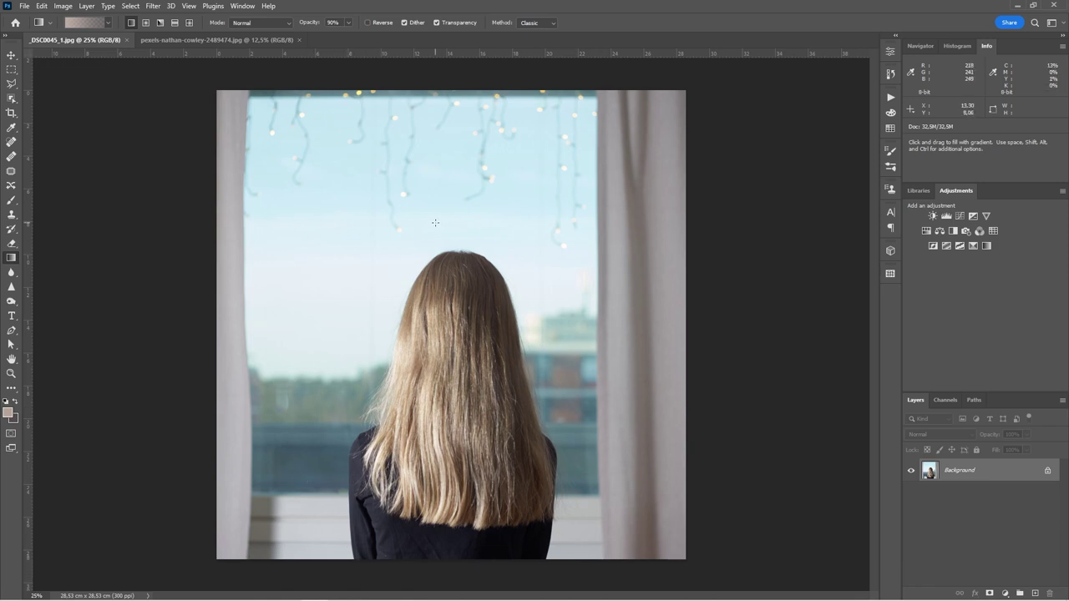
Select the girl with the Object Selection tool and open Select and Mask
click(11, 100)
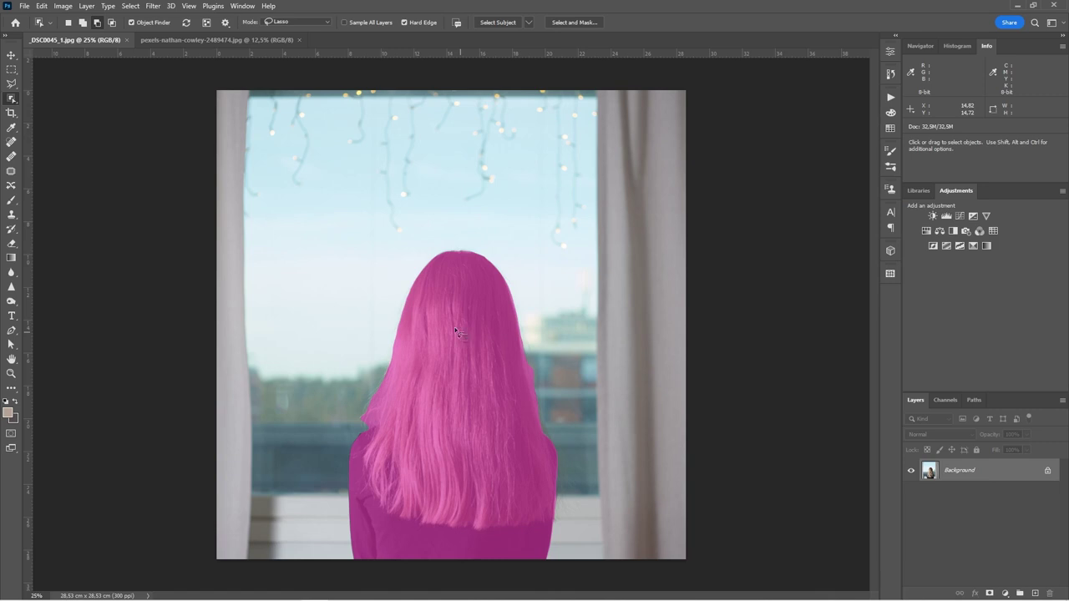
click(383, 253)
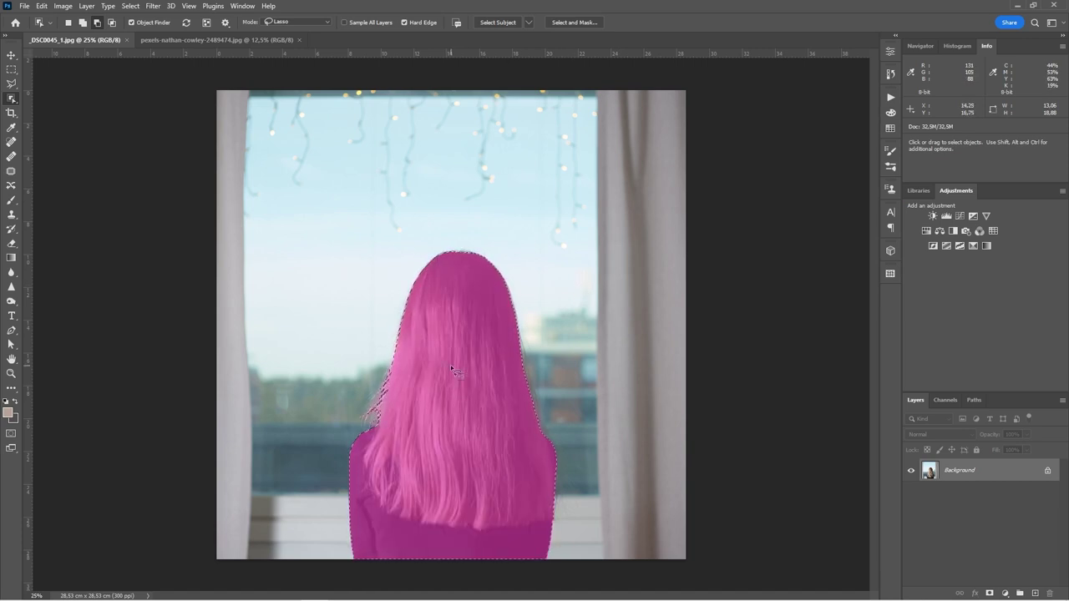
click(580, 23)
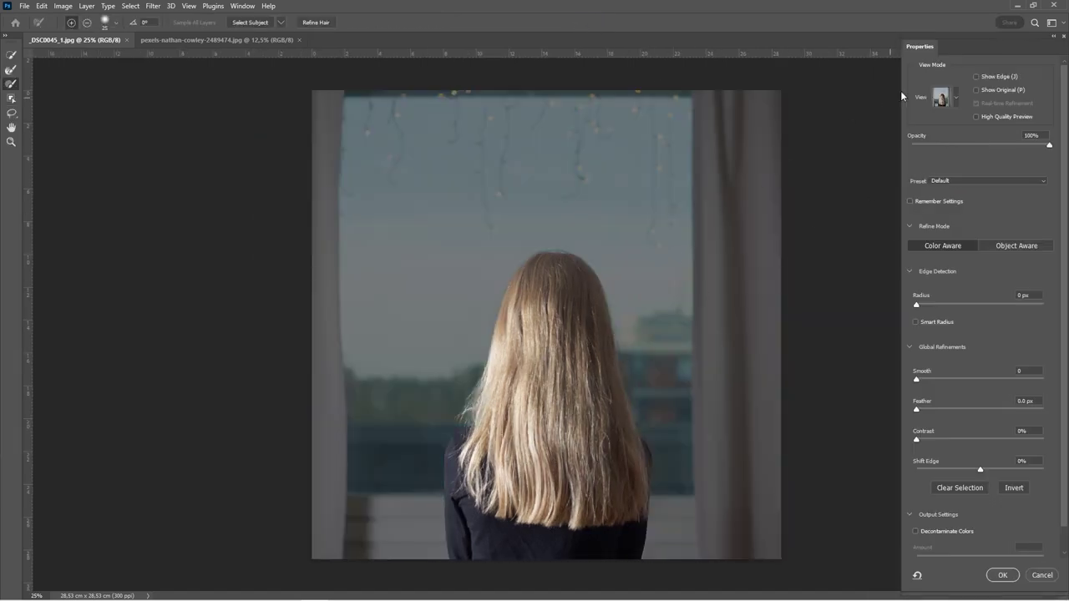
Preview the selection On Black at 100% zoom and inspect the hair ends and shoulders
click(956, 102)
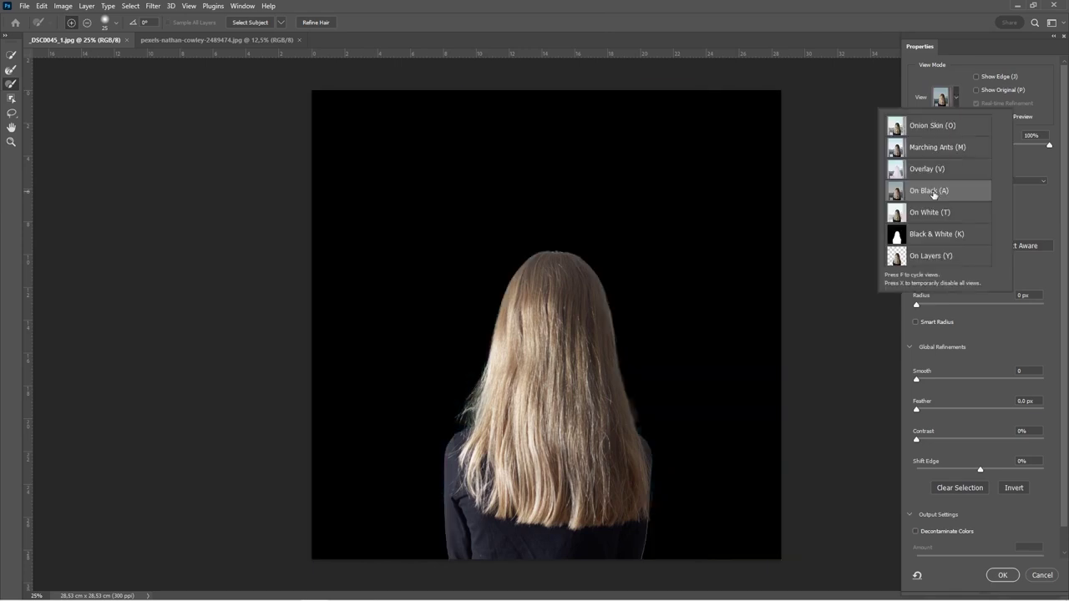
click(1040, 216)
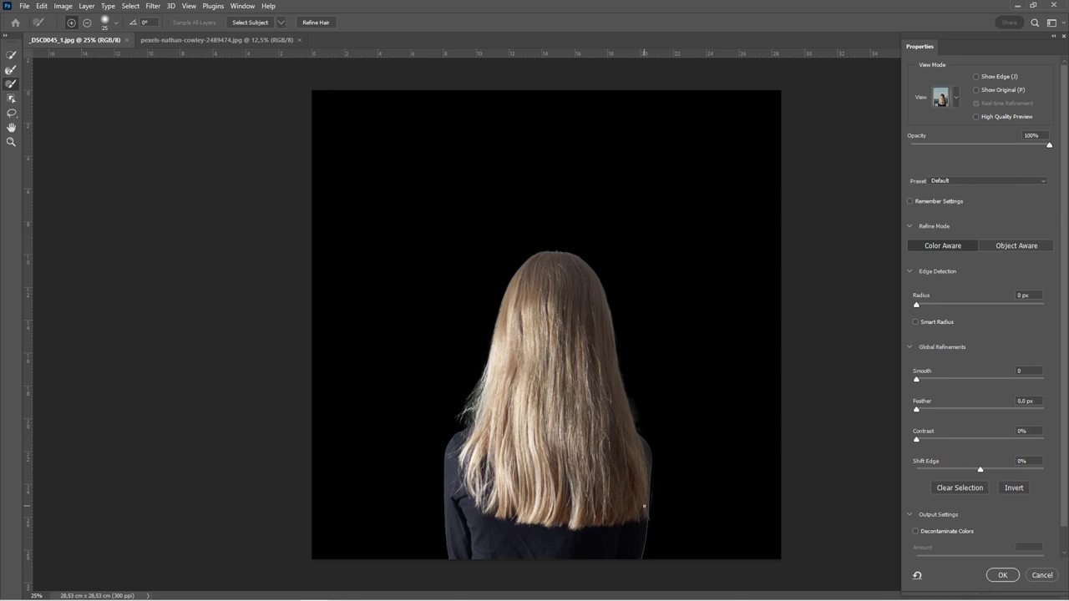
key(ctrl+1)
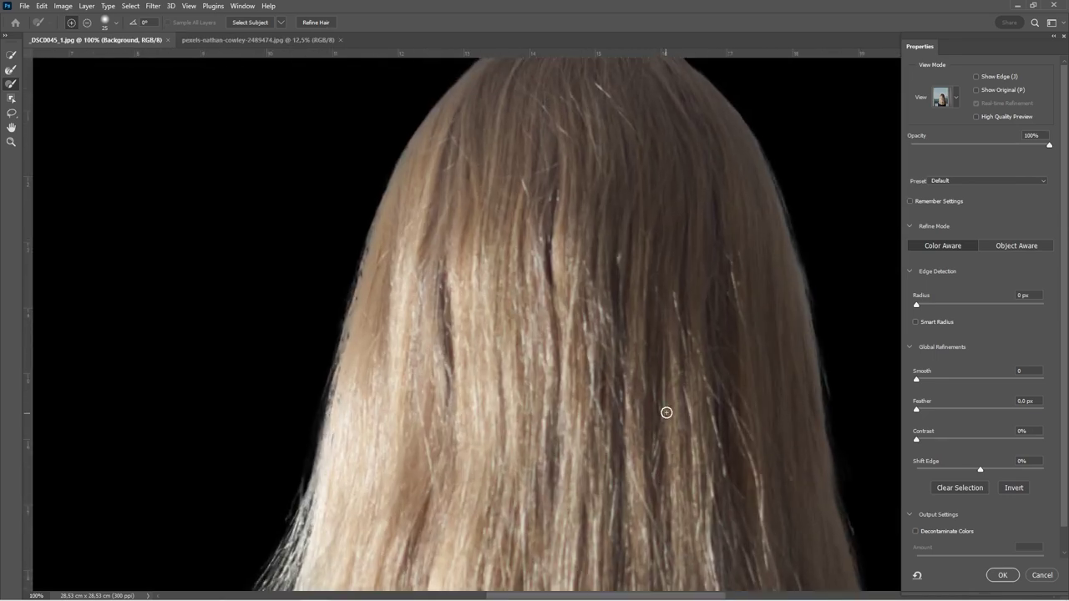
drag(654, 432, 556, 110)
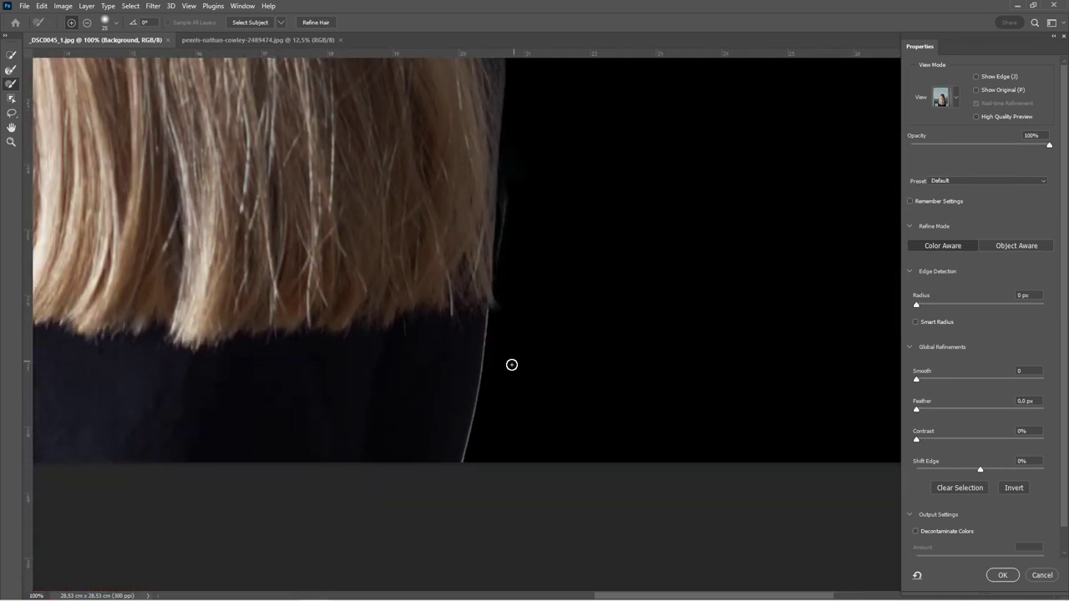
drag(522, 296, 800, 262)
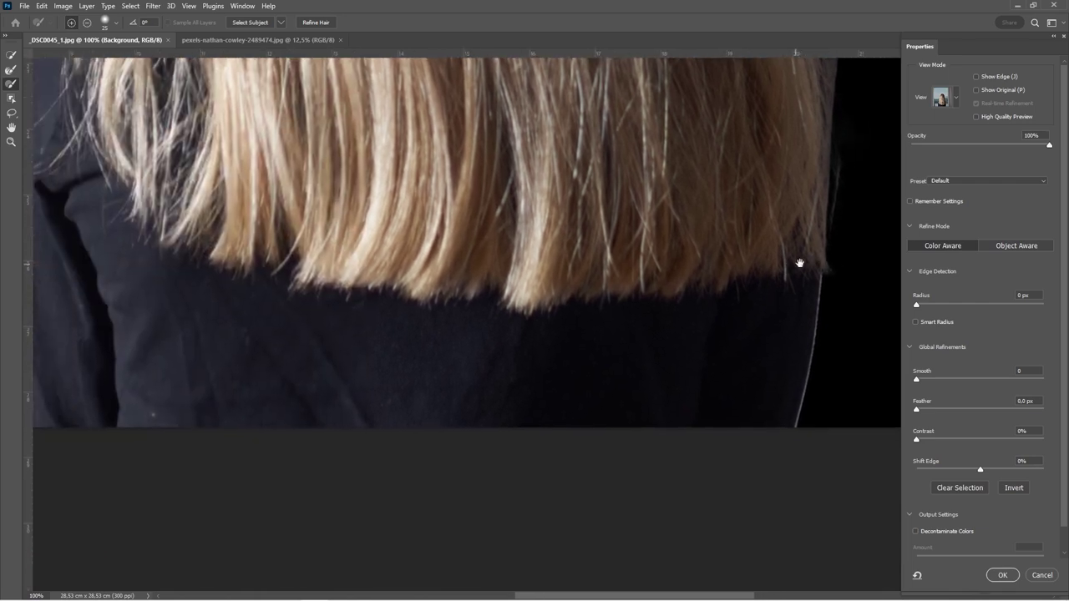
drag(471, 296, 689, 348)
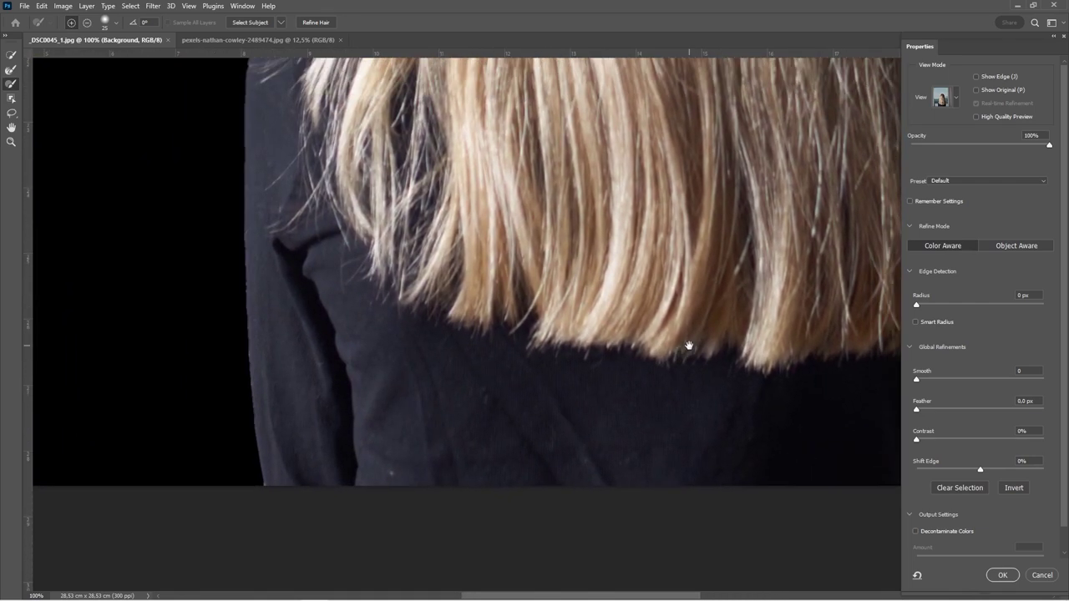
drag(510, 259, 226, 294)
drag(560, 158, 427, 180)
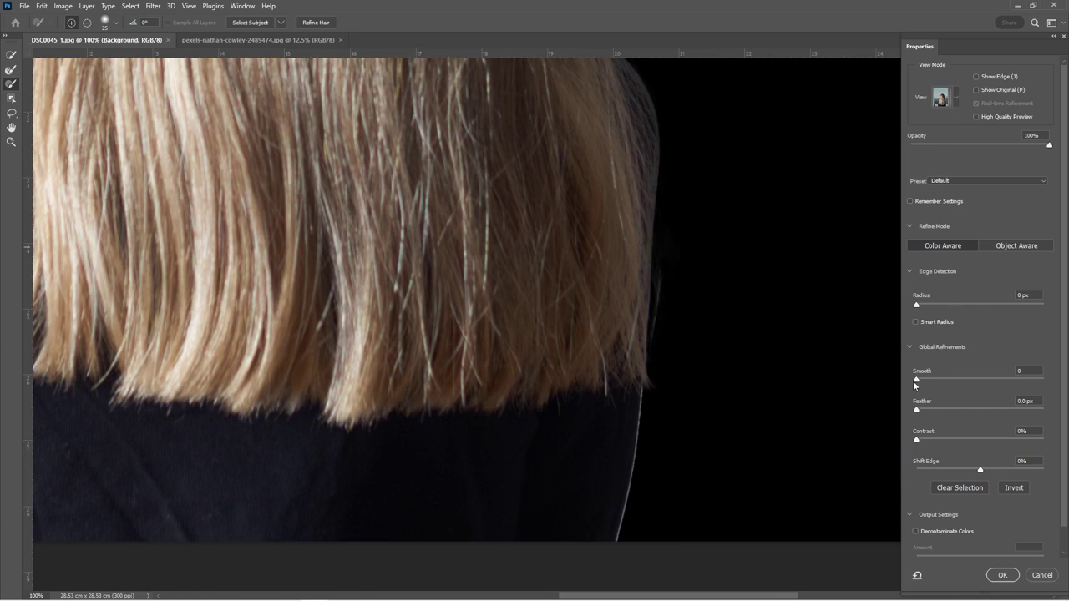
Set Smooth to 19 and try widening the edge Radius while inspecting the hair
drag(917, 380, 941, 380)
drag(258, 306, 644, 275)
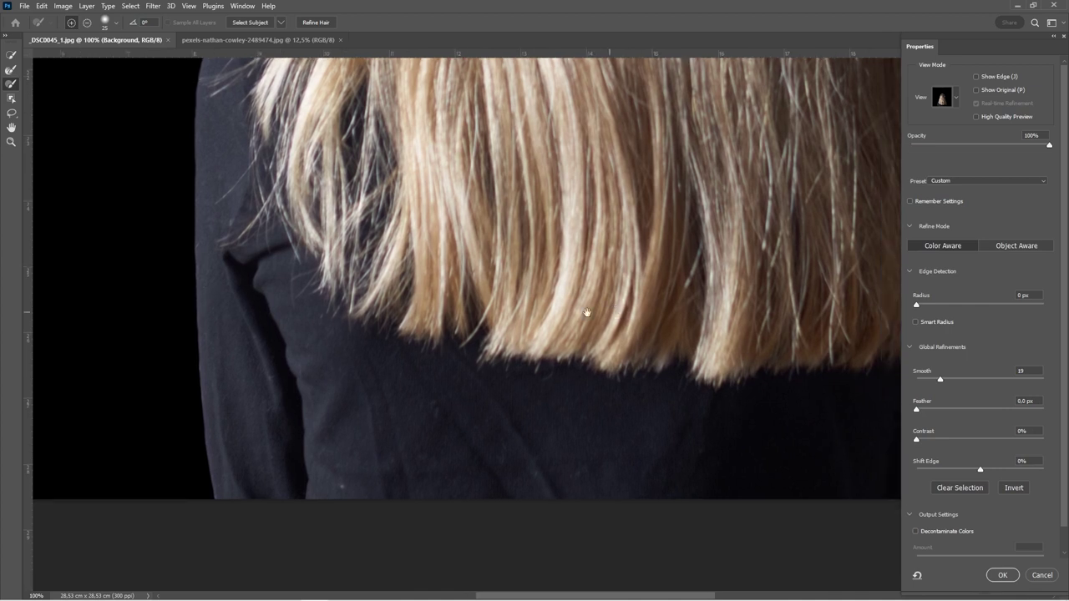
drag(582, 310, 425, 341)
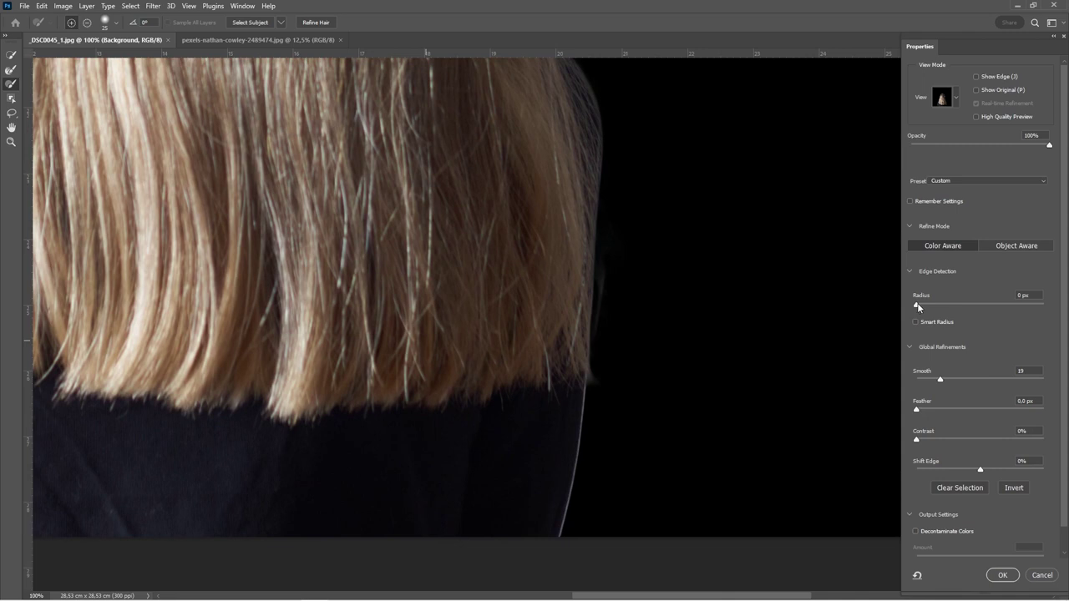
drag(916, 307, 922, 307)
drag(923, 303, 928, 303)
drag(270, 336, 737, 299)
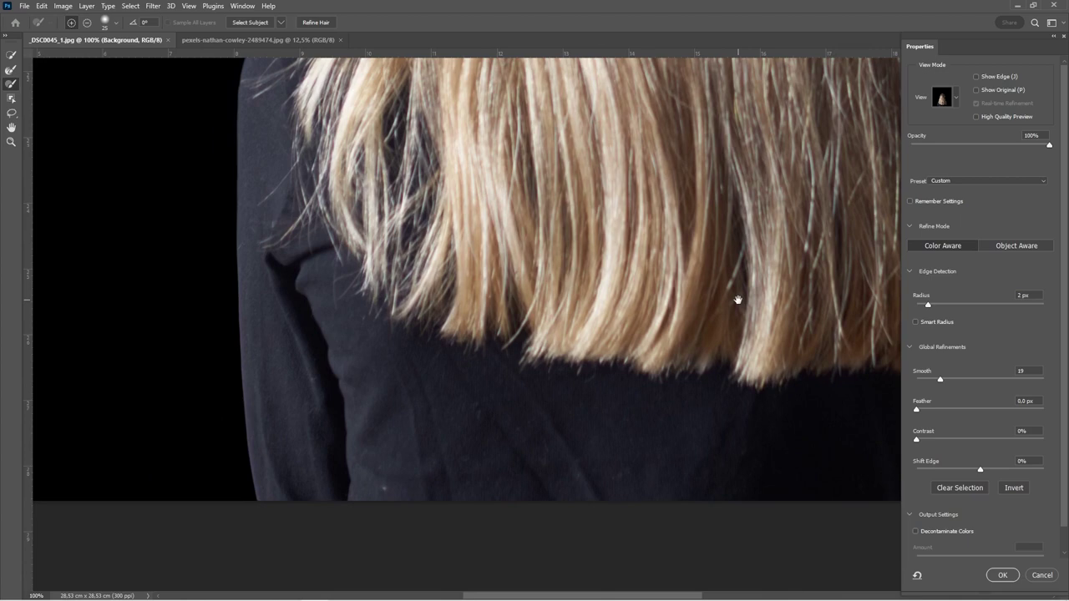
drag(556, 287, 409, 460)
mouse_move(614, 164)
mouse_down()
mouse_move(544, 418)
mouse_move(456, 367)
mouse_move(602, 539)
mouse_up()
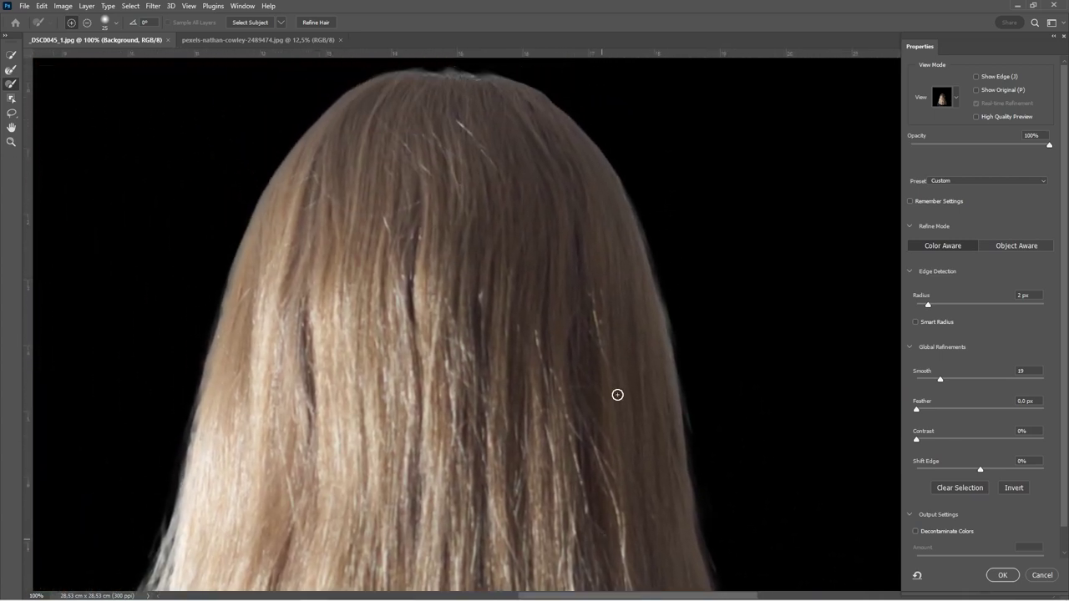
mouse_move(640, 430)
mouse_down()
mouse_move(644, 446)
mouse_move(573, 202)
mouse_move(644, 353)
mouse_move(615, 150)
mouse_up()
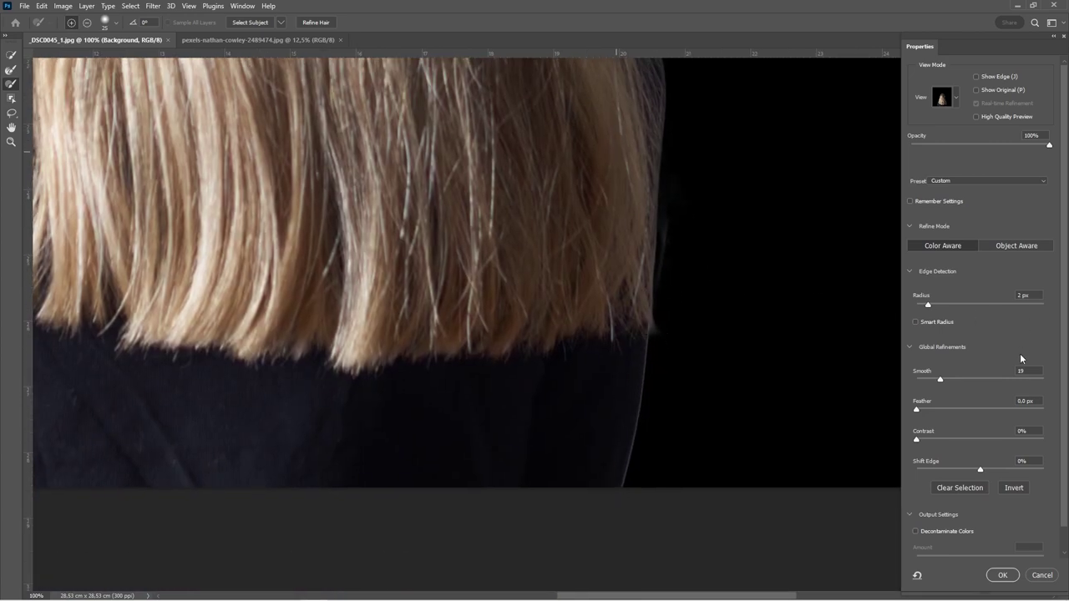
Shift the edge inward to -30%, keep Feather at 0 px, and fit the image on screen
drag(916, 410, 920, 409)
drag(981, 472, 979, 472)
drag(979, 472, 961, 472)
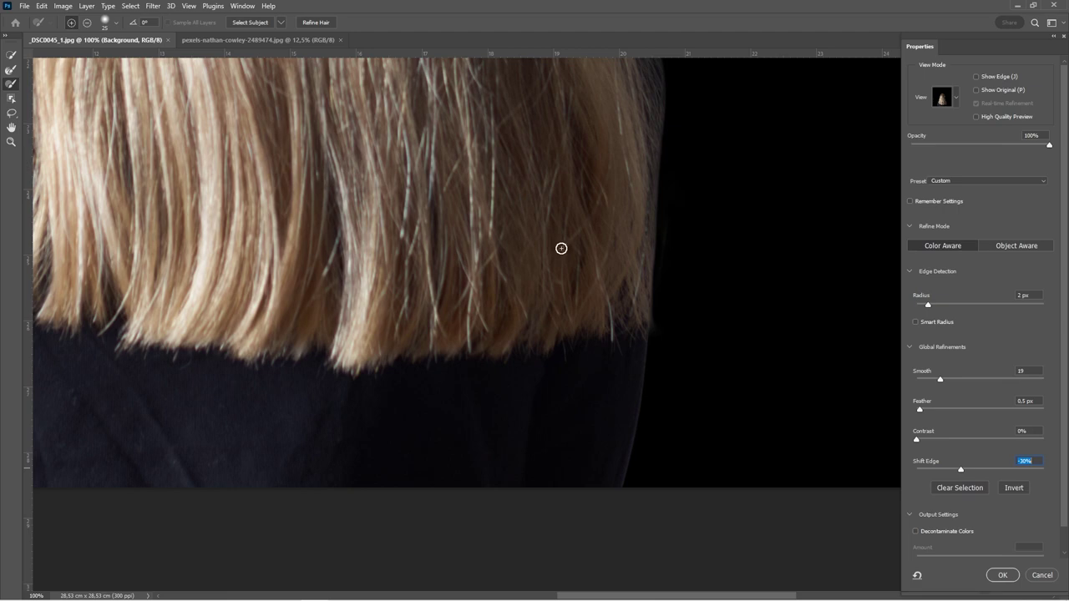
mouse_move(546, 150)
mouse_down()
mouse_move(699, 384)
mouse_move(609, 296)
mouse_move(637, 289)
mouse_move(484, 501)
mouse_move(477, 493)
mouse_move(501, 477)
mouse_up()
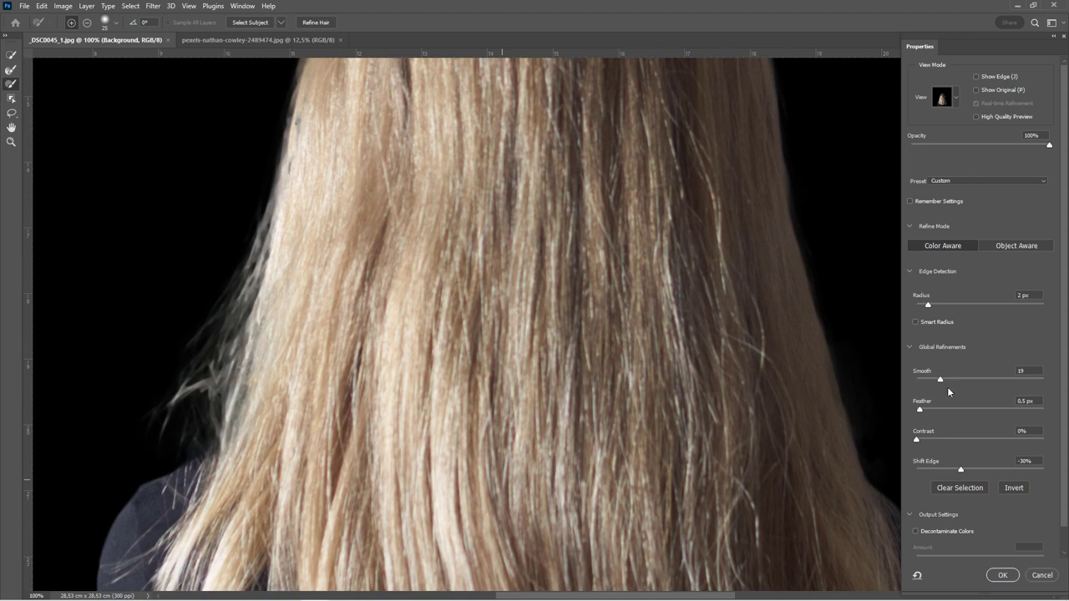
drag(919, 409, 899, 411)
drag(537, 172, 535, 410)
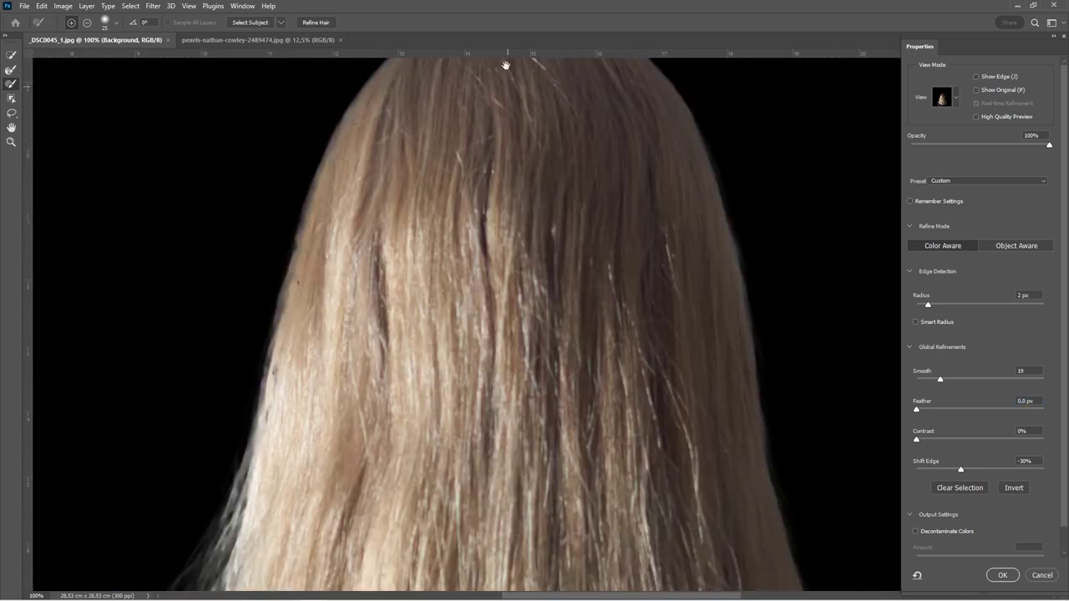
mouse_move(506, 65)
mouse_down()
mouse_move(509, 167)
mouse_move(502, 24)
mouse_move(434, 18)
mouse_up()
drag(489, 470, 509, 91)
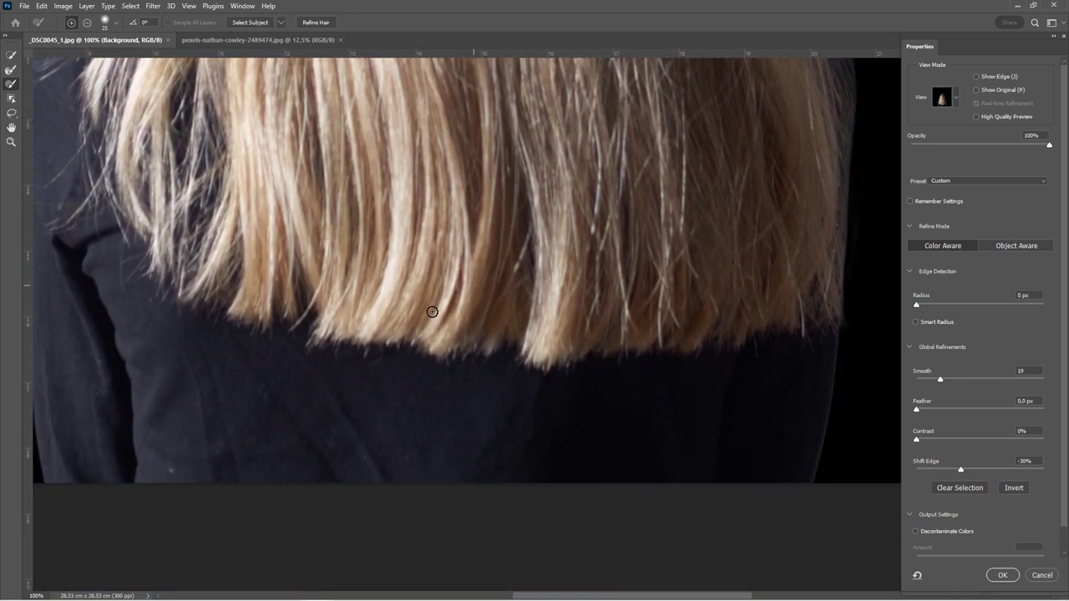
drag(264, 380, 499, 404)
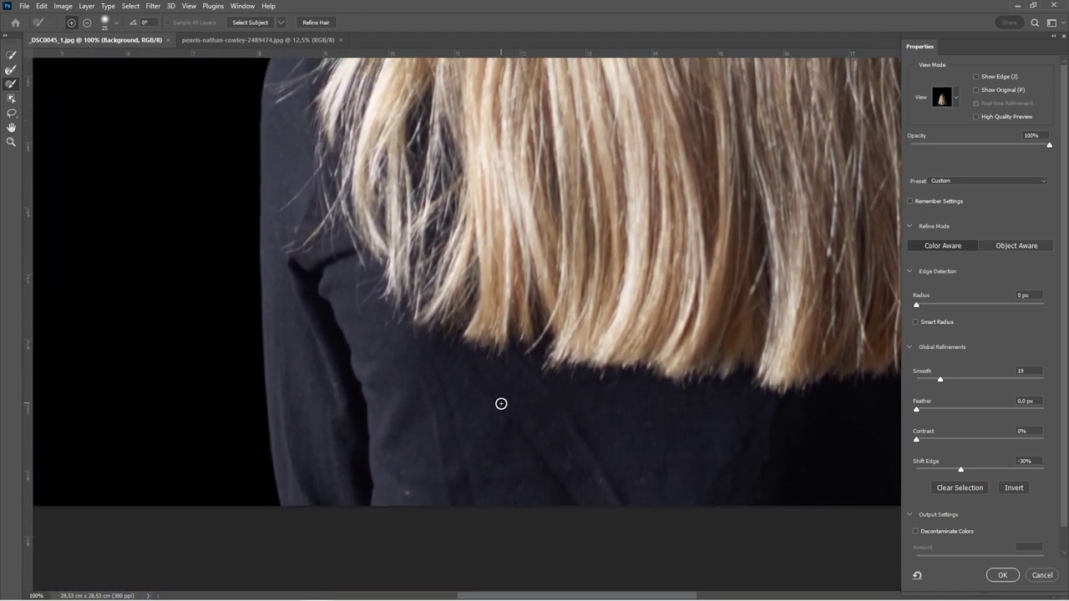
mouse_move(692, 240)
mouse_down()
mouse_move(210, 234)
mouse_move(243, 317)
mouse_up()
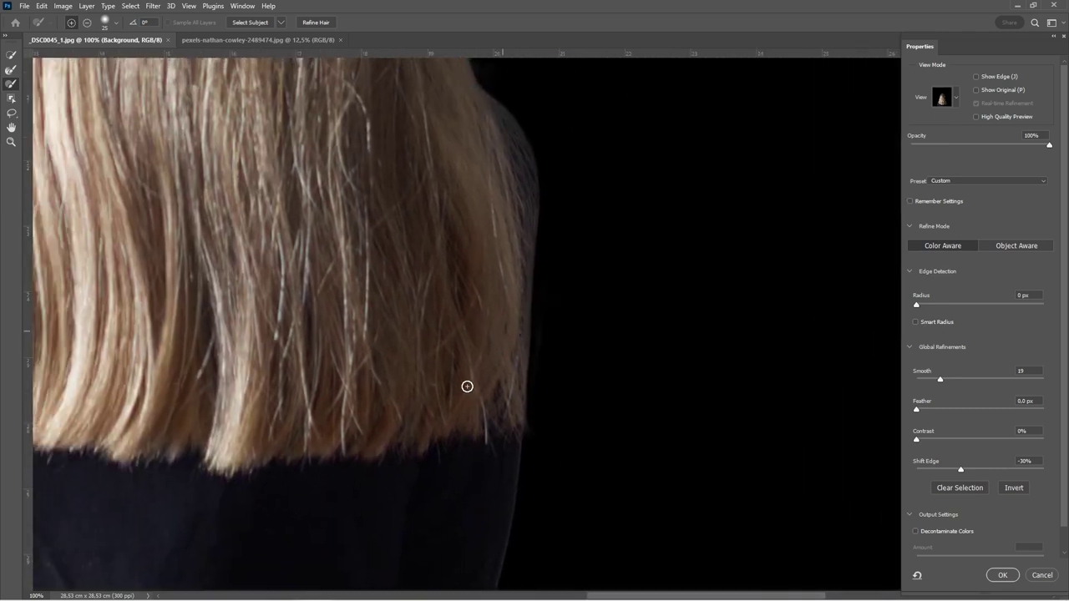
key(ctrl+0)
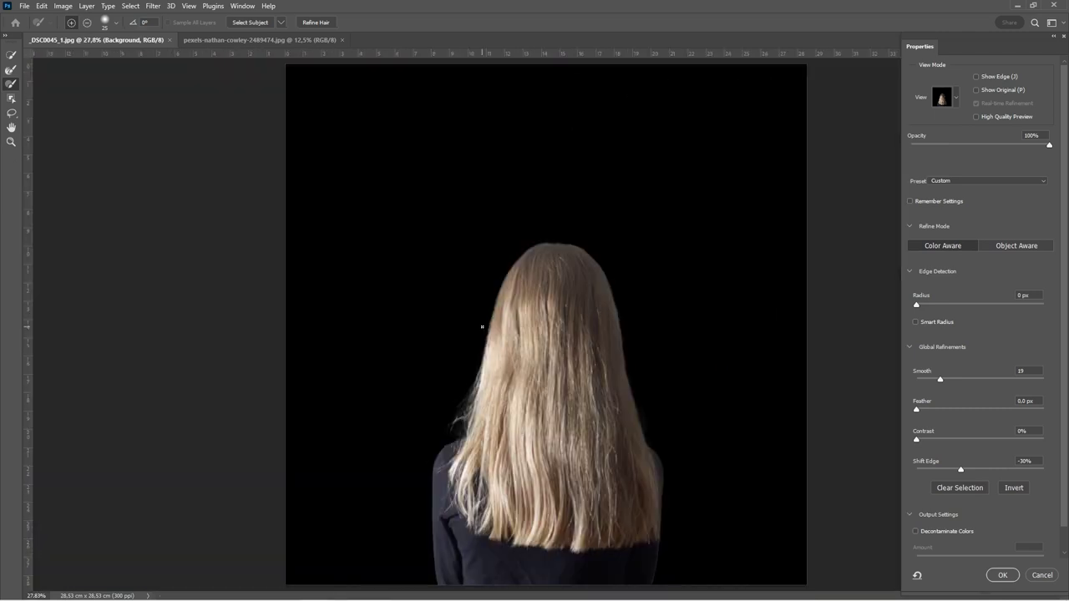
click(1003, 576)
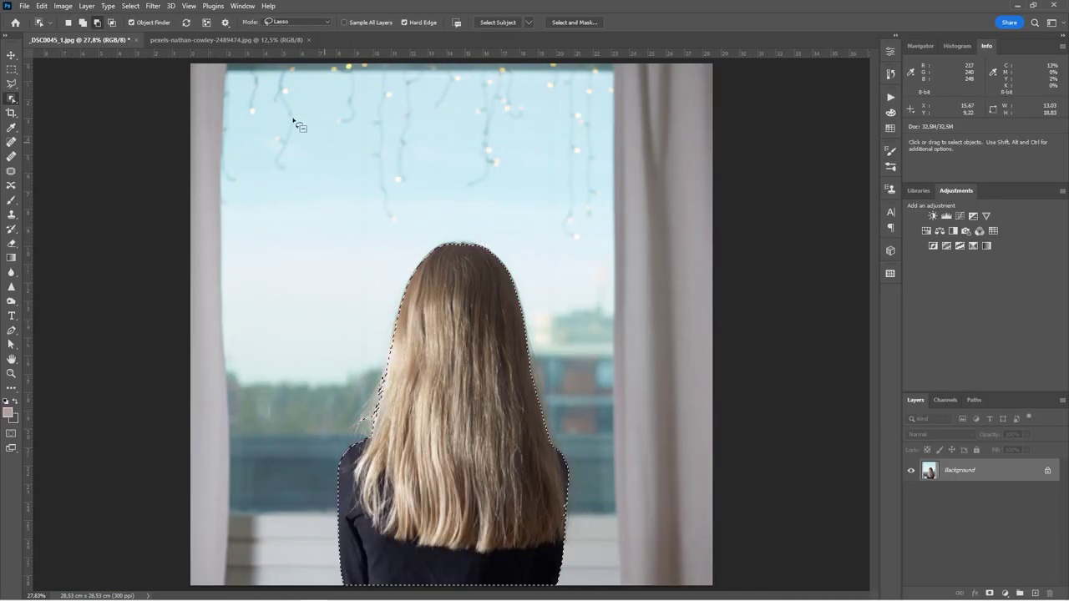
click(12, 55)
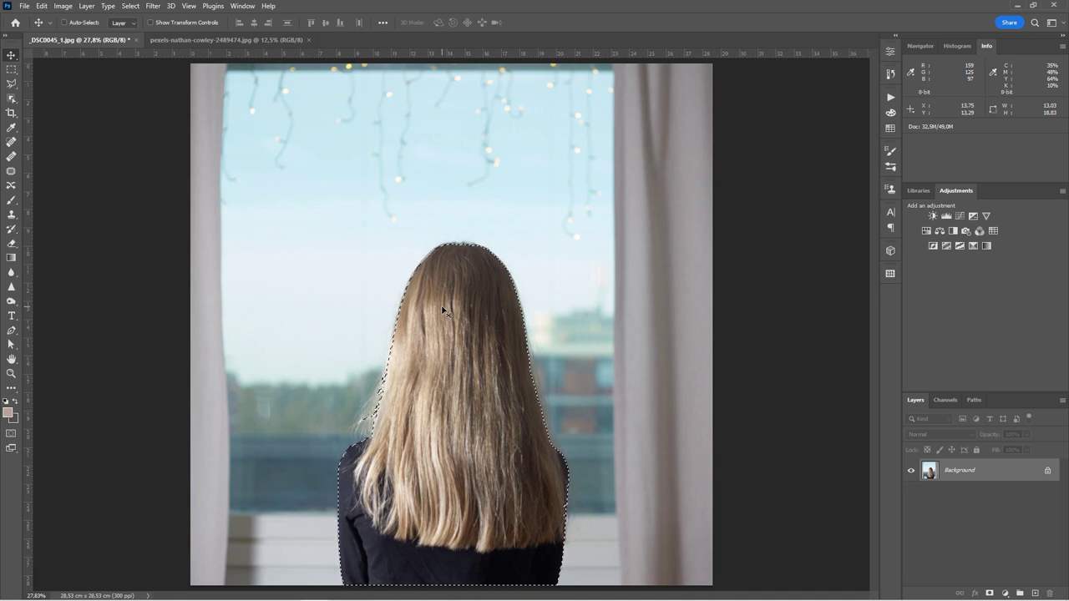
key(ctrl+j)
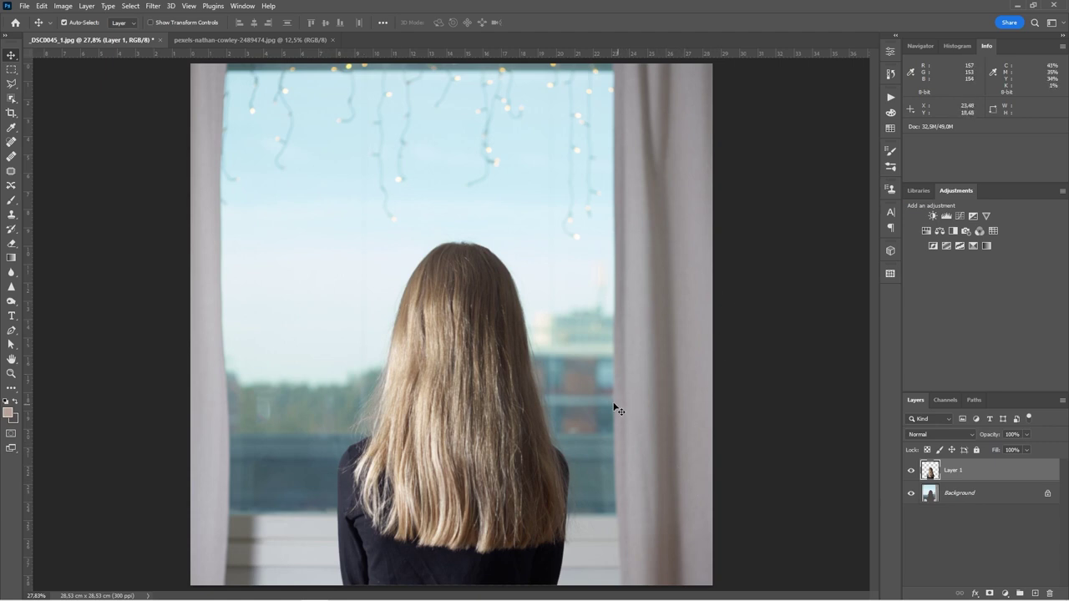
click(912, 471)
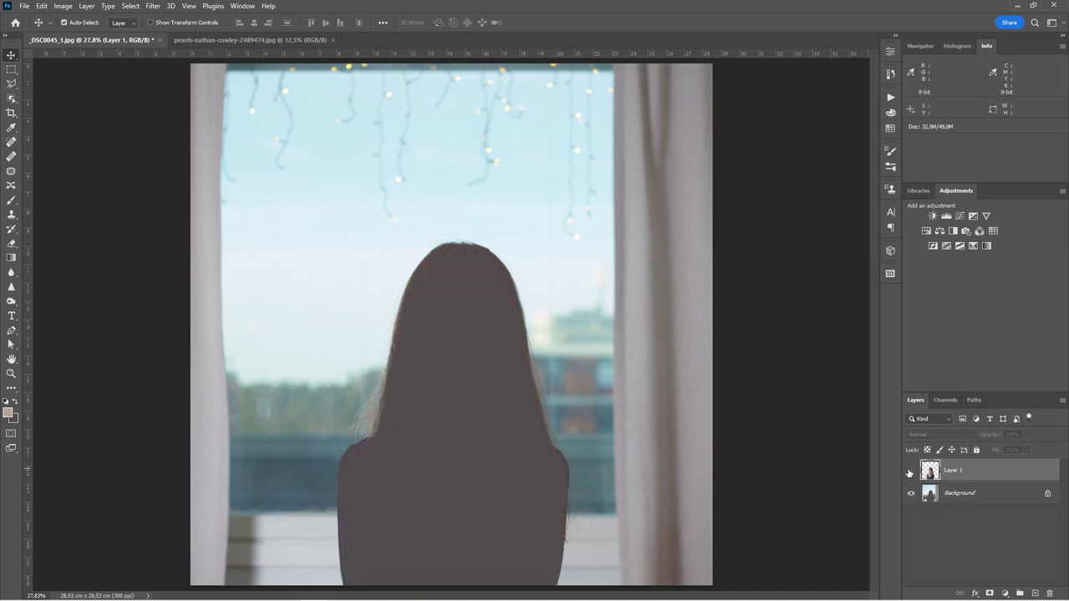
click(910, 471)
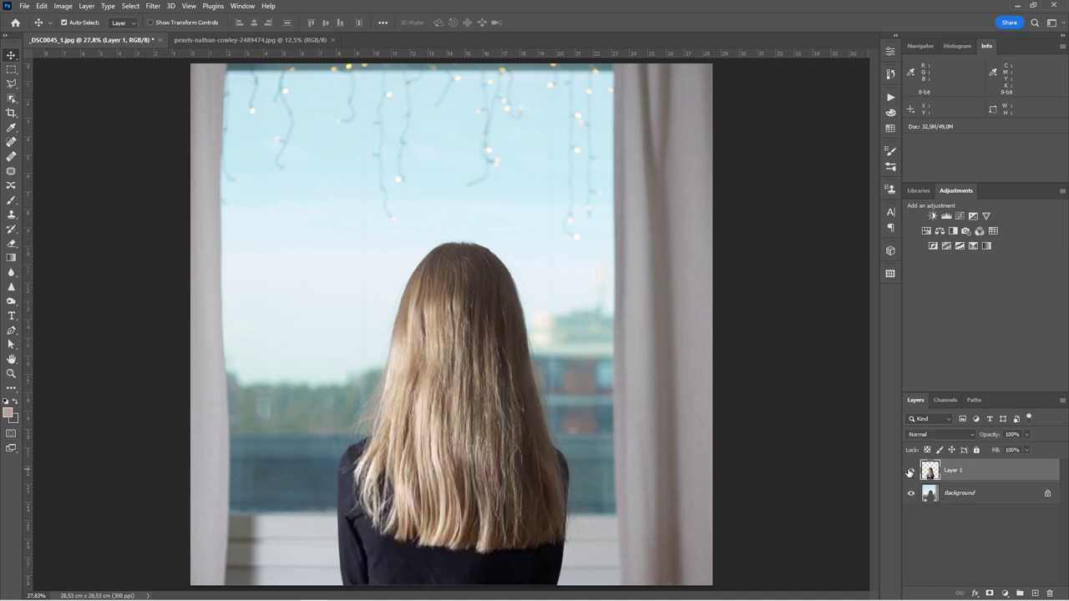
click(992, 497)
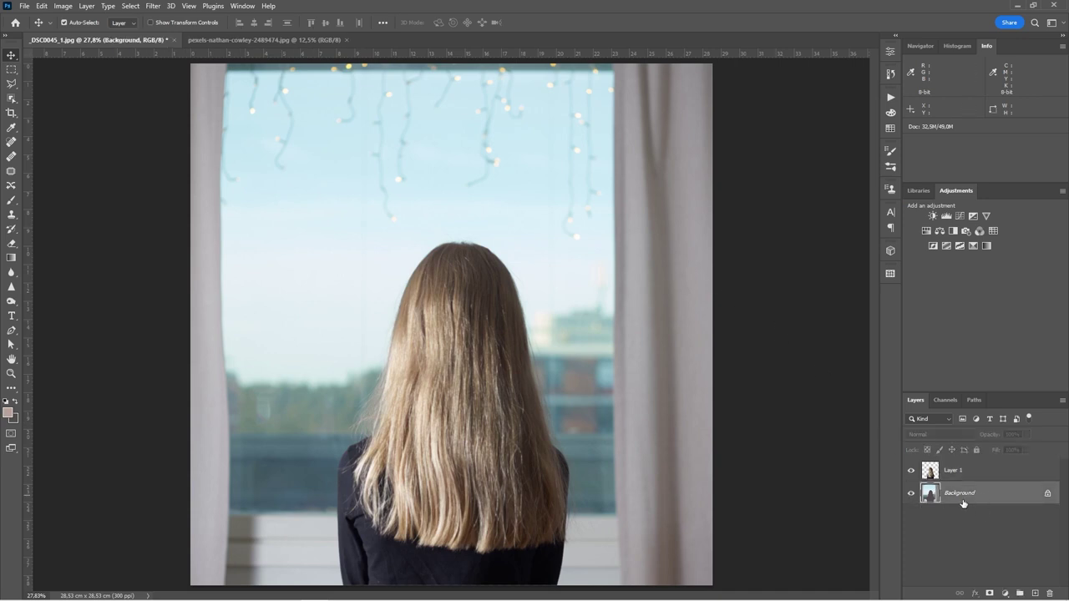
Convert the background photo for smart filters, blur it 1000 px, then select Layer 1
click(159, 10)
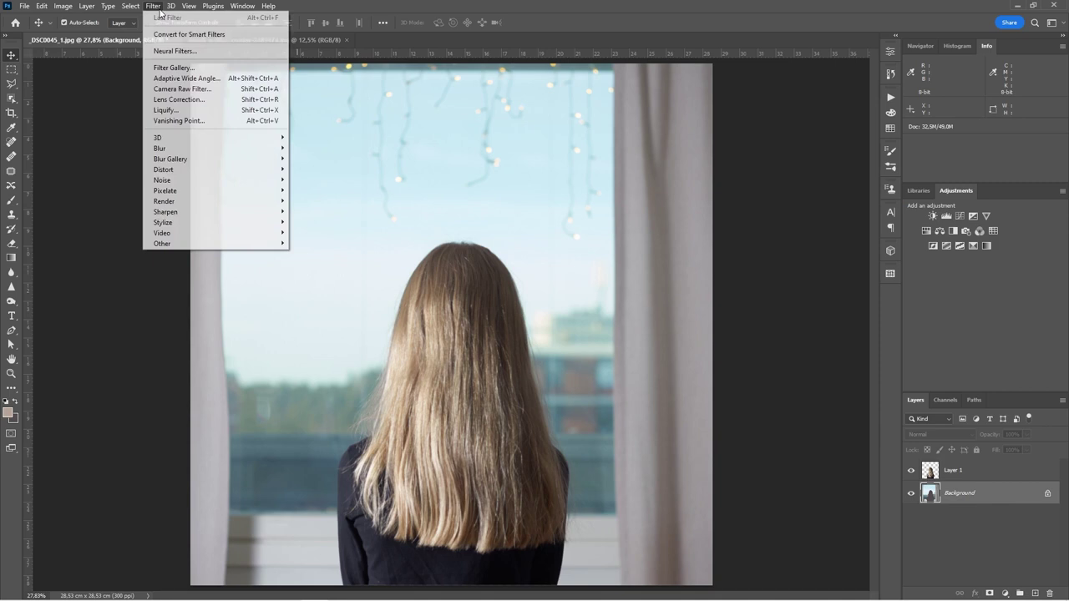
click(180, 35)
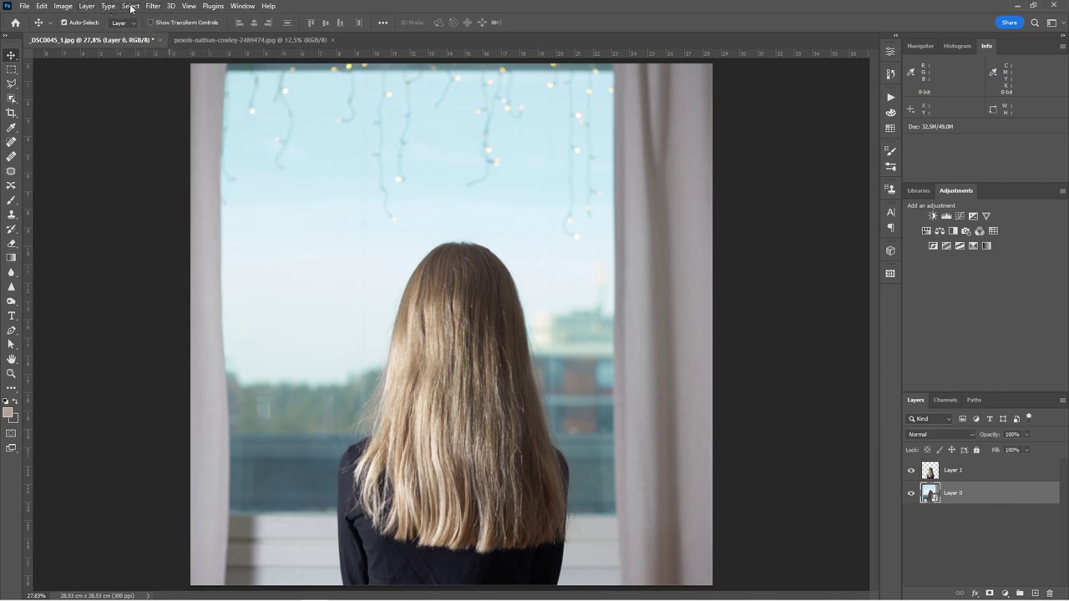
click(159, 8)
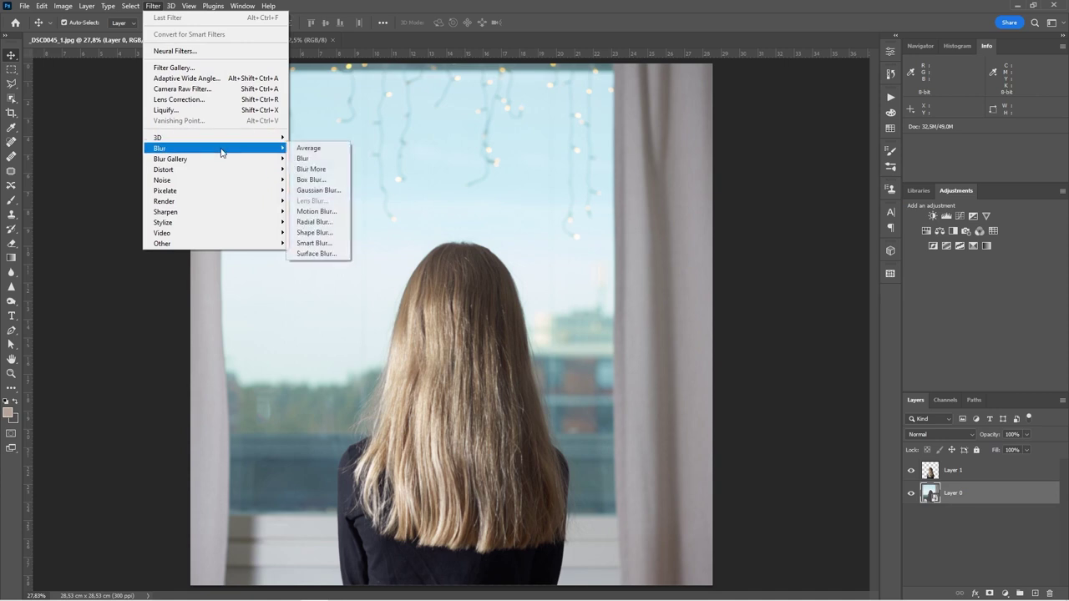
mouse_move(272, 147)
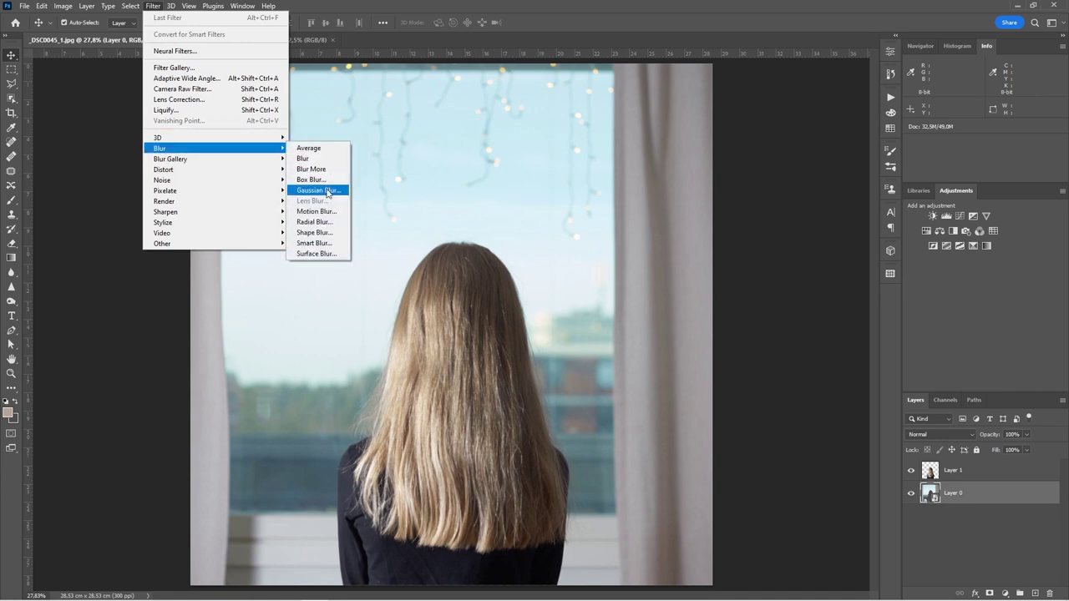
click(326, 195)
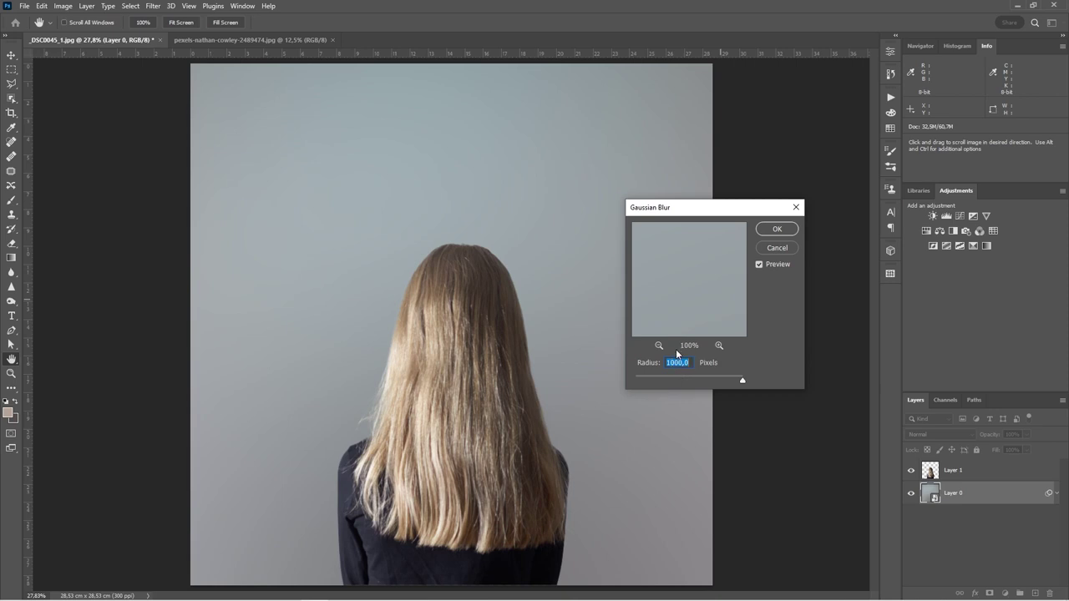
click(773, 229)
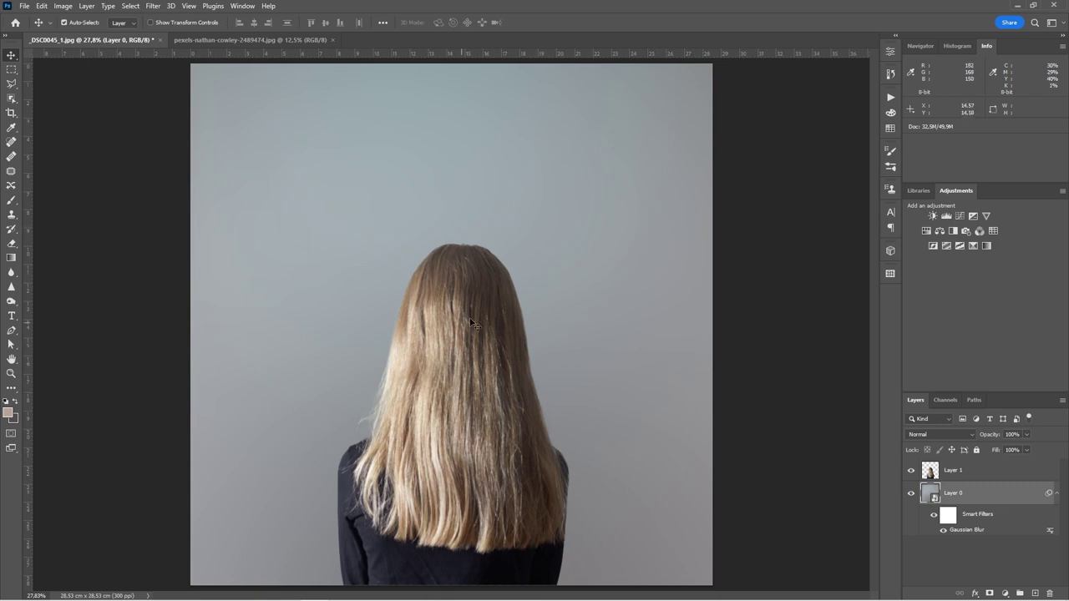
click(962, 475)
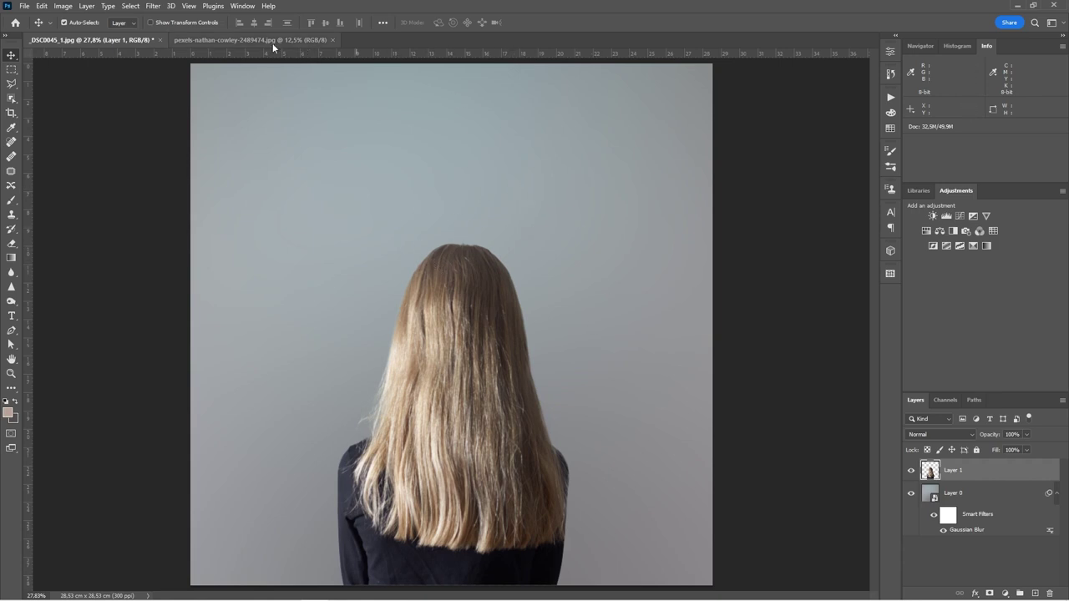
Switch to the sunset photo and apply a 1000-pixel Gaussian Blur to it
click(226, 38)
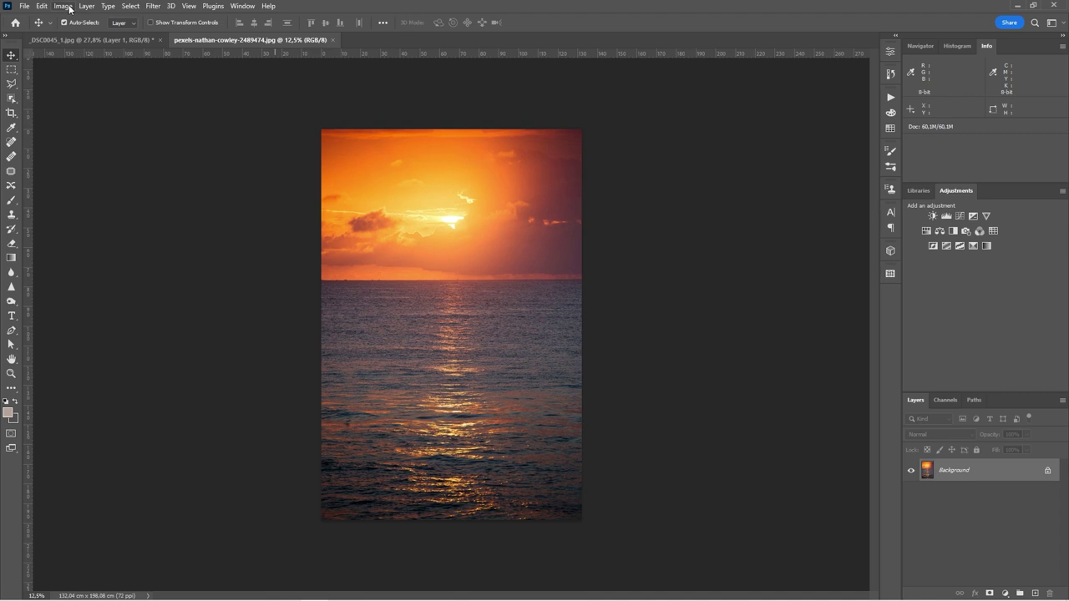
click(65, 7)
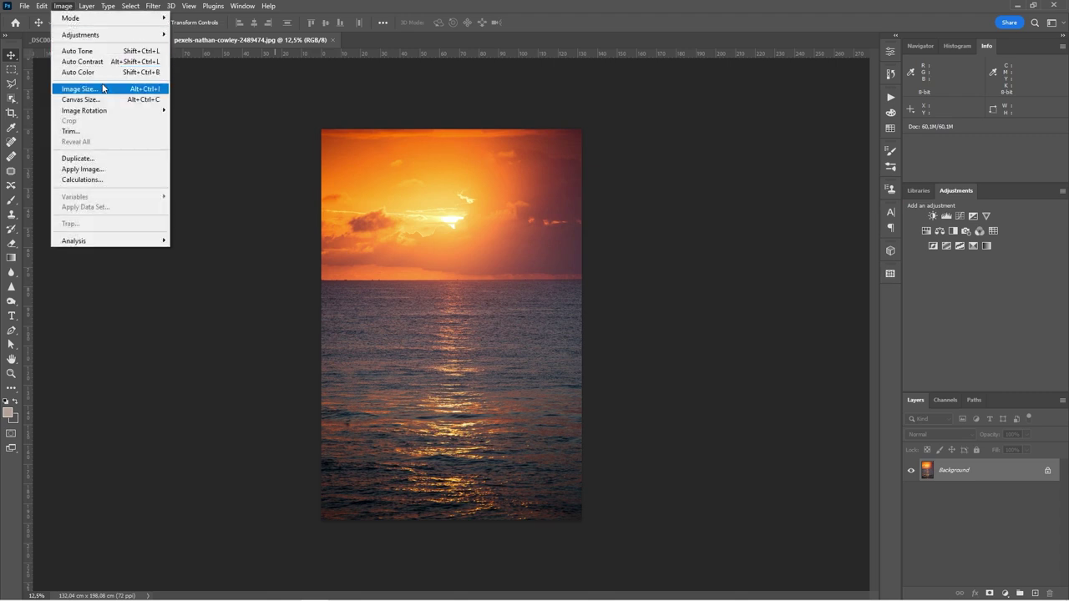
mouse_move(152, 6)
mouse_move(251, 148)
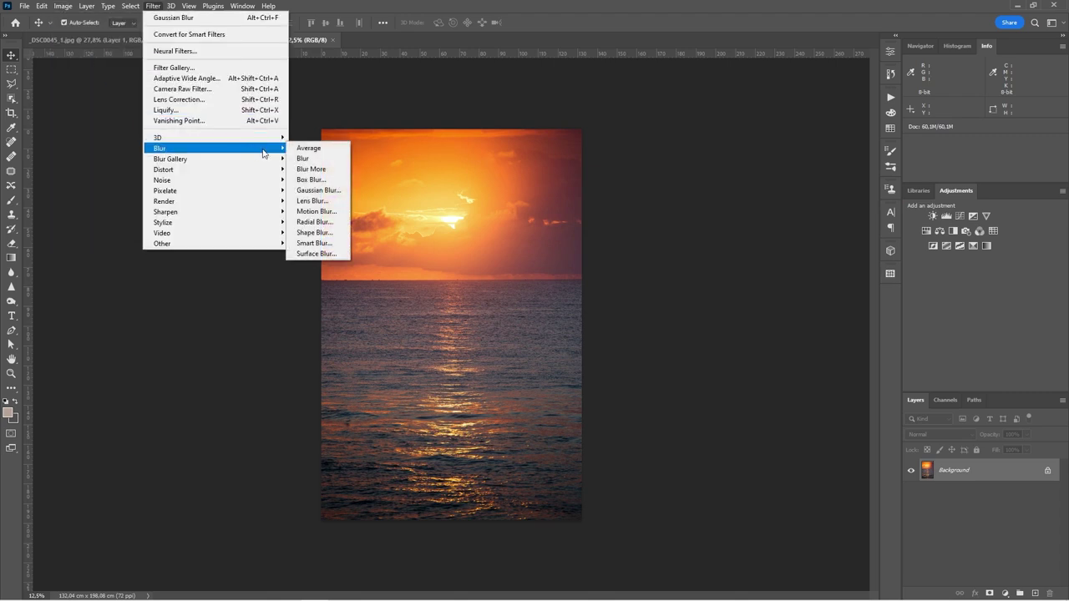
click(318, 191)
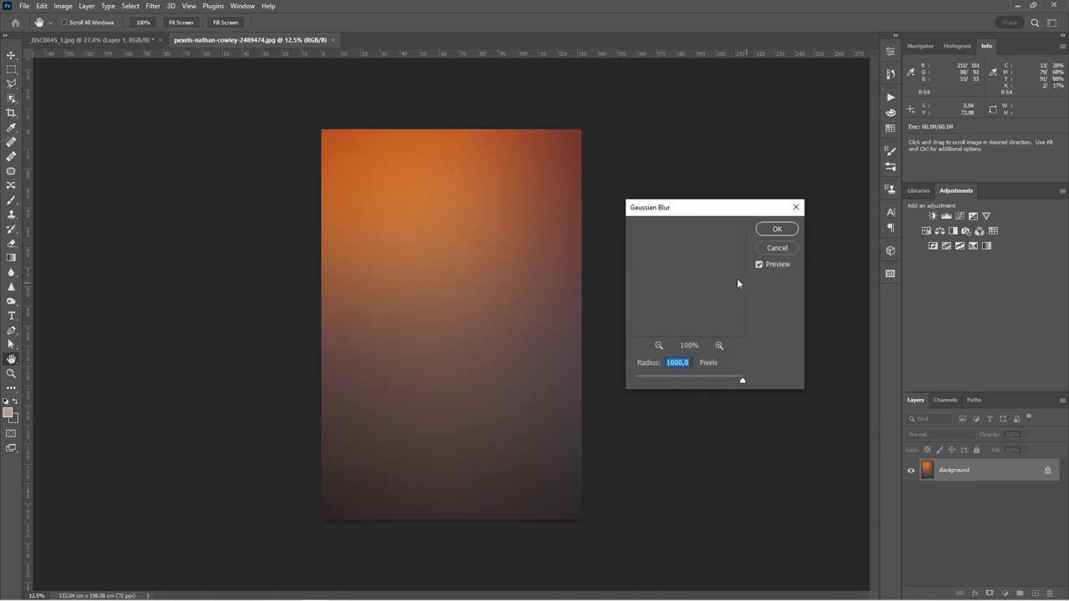
click(785, 230)
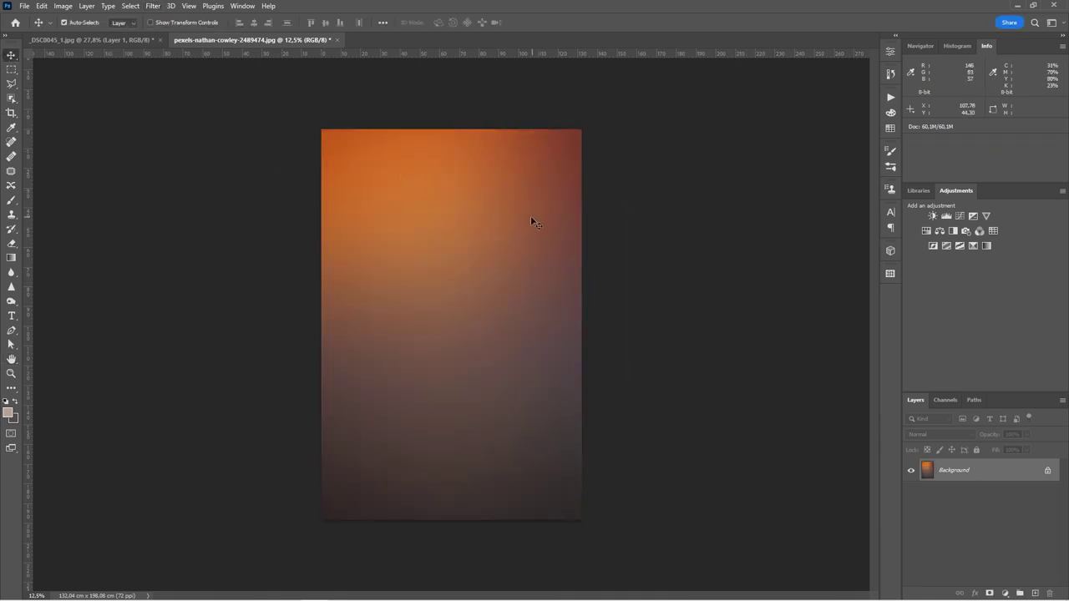
Bring the blurred sunset into the _DSC0045_1.jpg document as a new layer and zoom out
drag(424, 255, 445, 276)
key(ctrl)
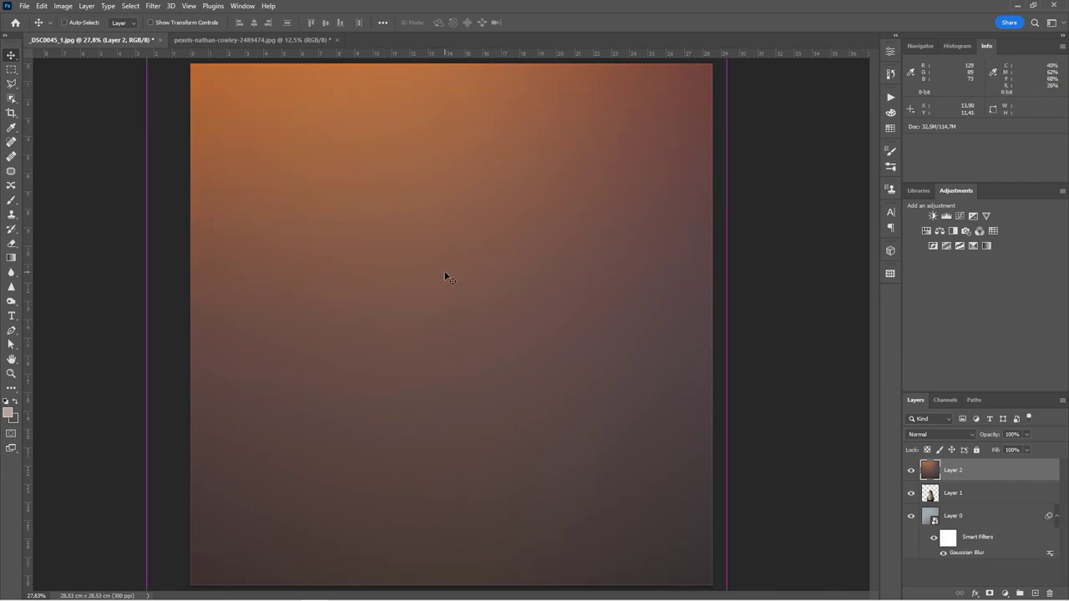
key(ctrl+minus)
key(ctrl+minus)
key(ctrl+minus)
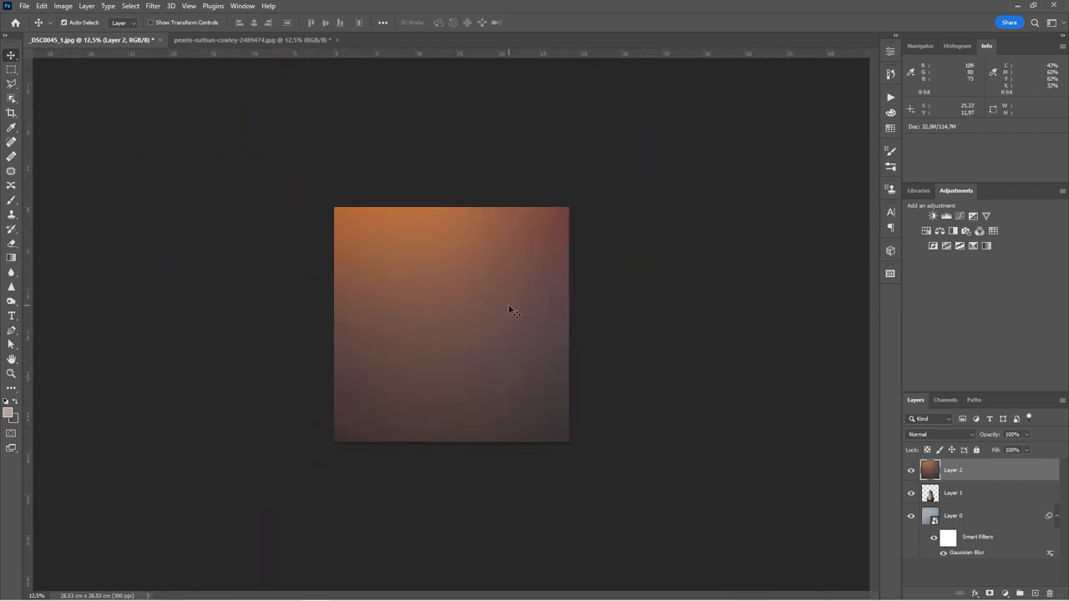
Free Transform the sunset layer so its corners match the square canvas corners
key(ctrl+t)
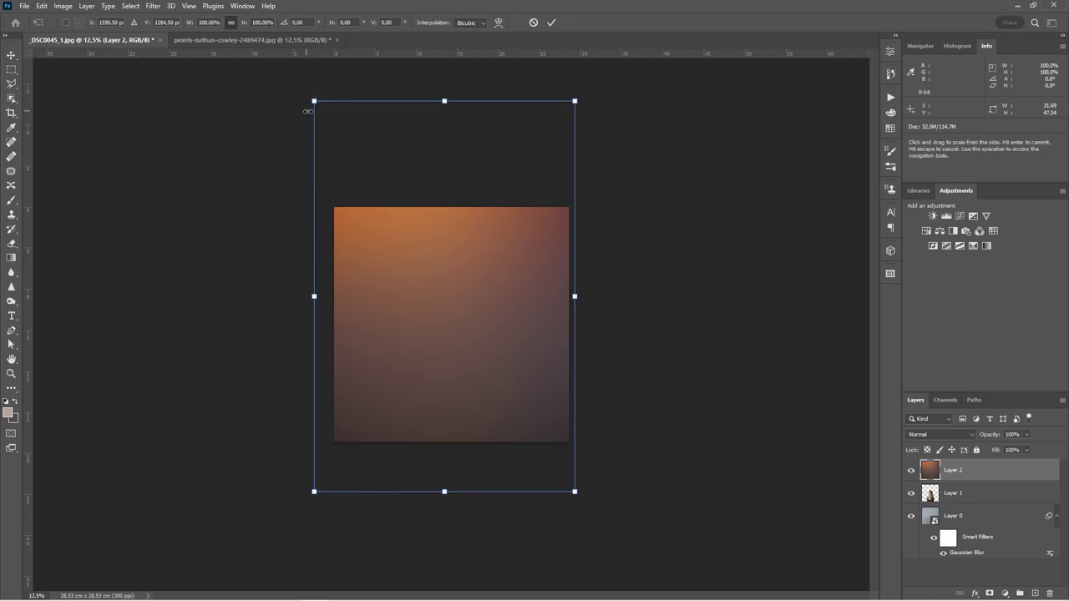
drag(314, 101, 334, 208)
drag(575, 491, 568, 443)
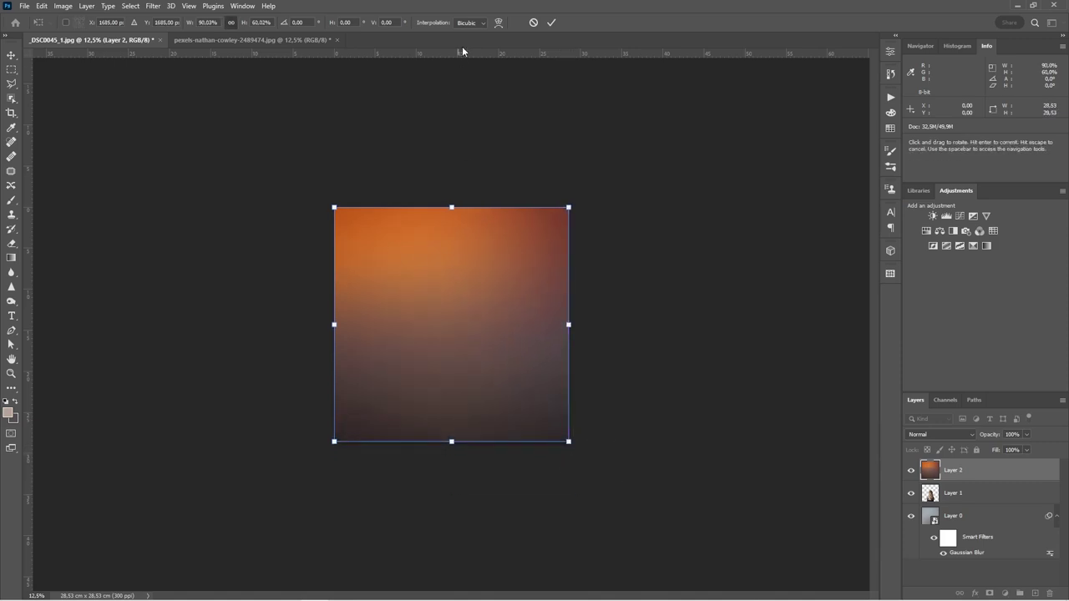
click(552, 23)
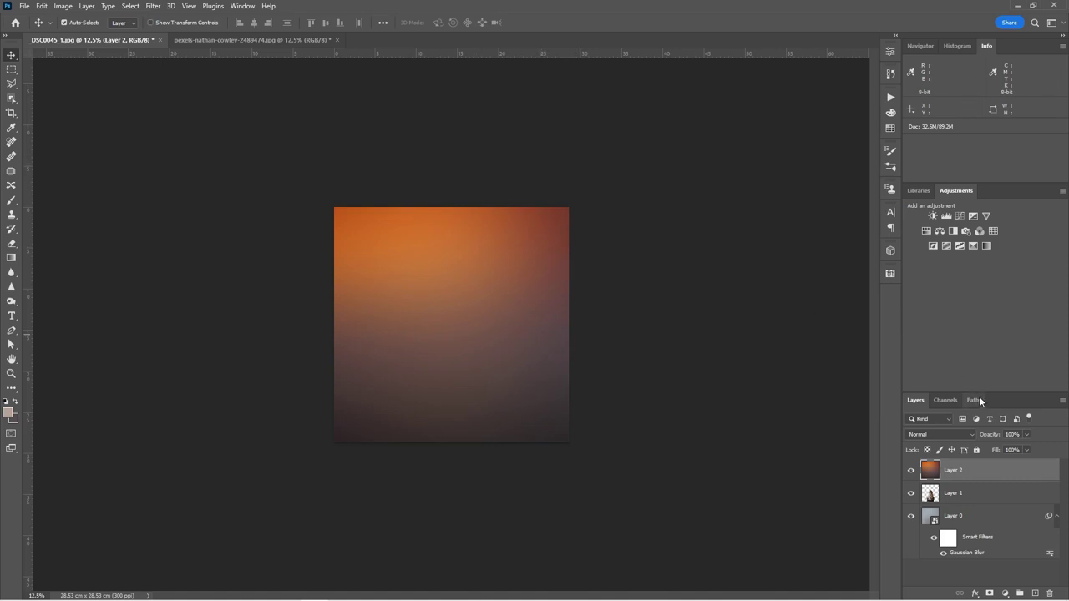
Set the sunset Layer 2 blend mode to Overlay and fit the image on screen
click(964, 436)
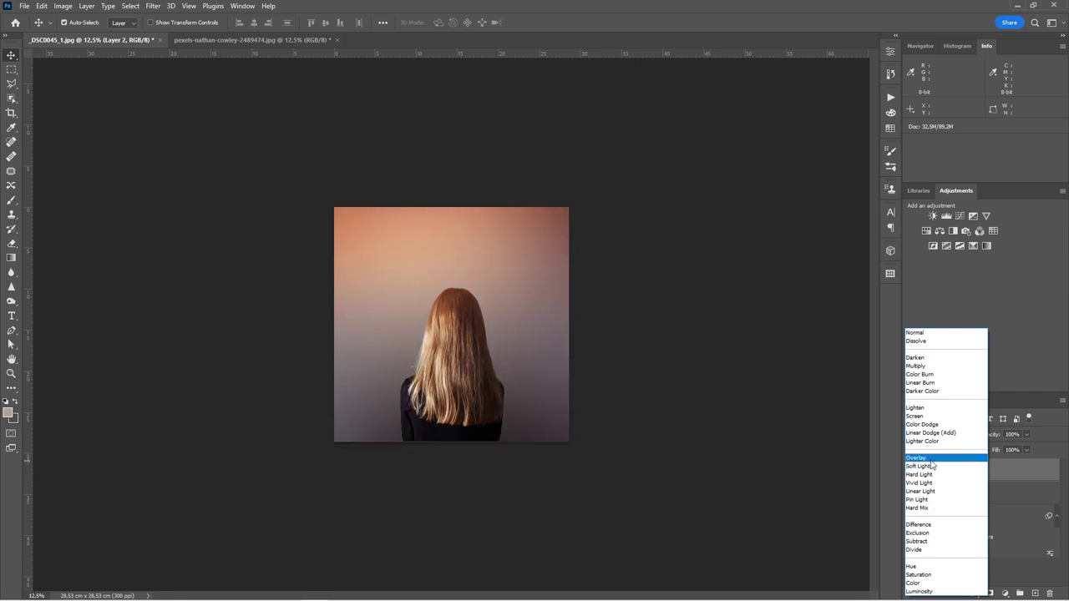
click(932, 462)
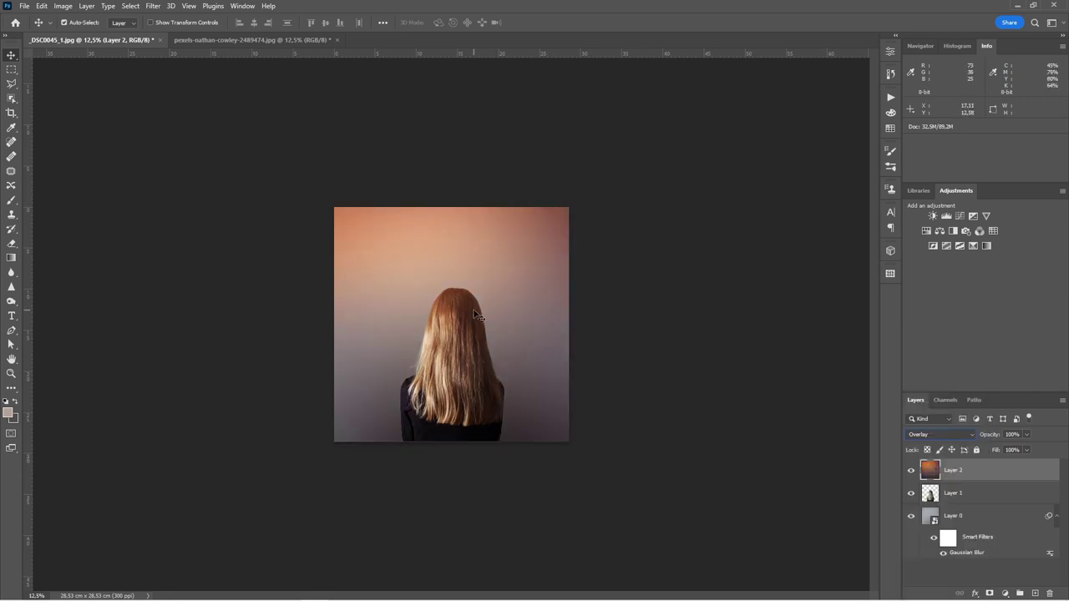
key(ctrl+0)
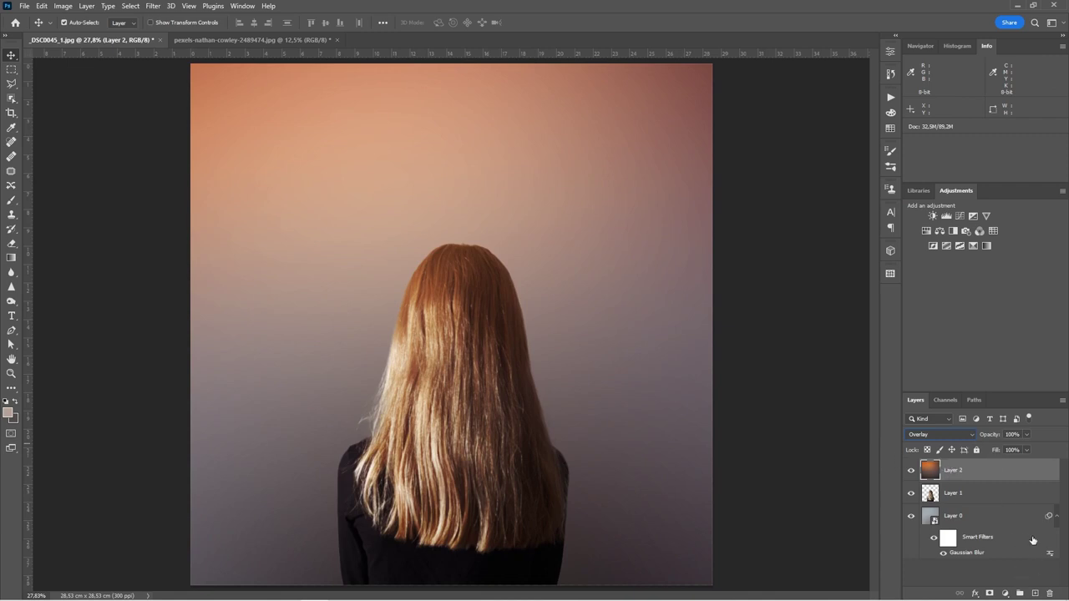
In Layer 2's Blending Options, set Blend If Underlying Layer to 0/94 and 163/255
click(974, 594)
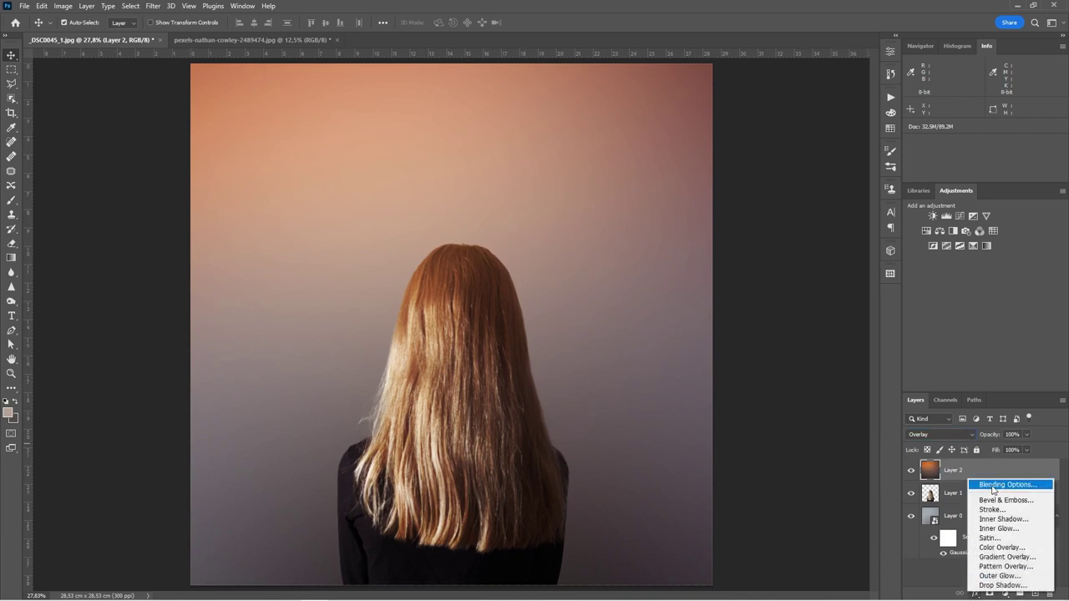
click(993, 485)
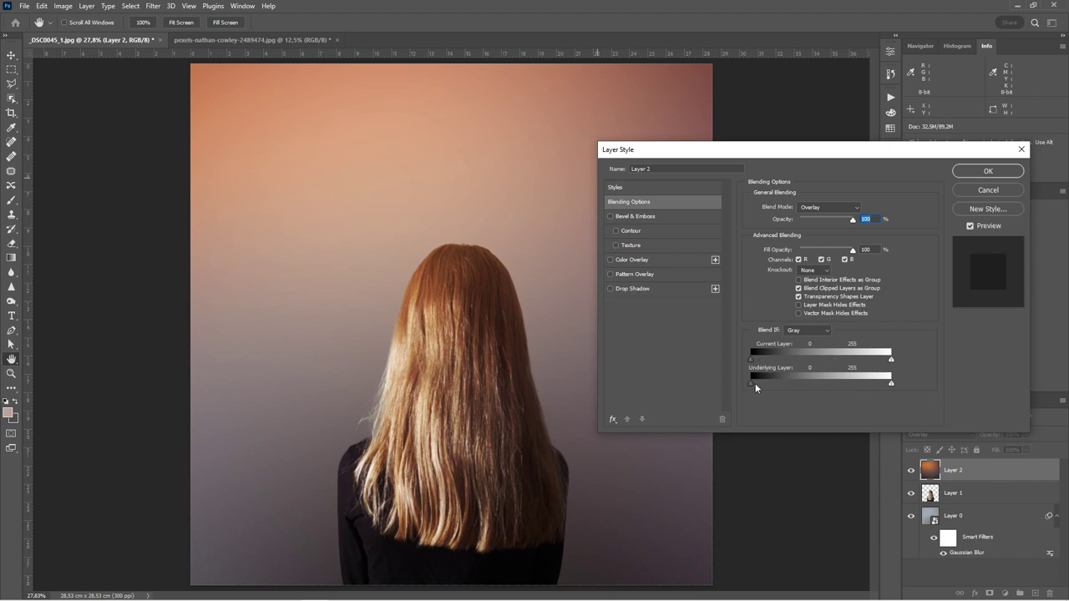
drag(750, 384, 780, 385)
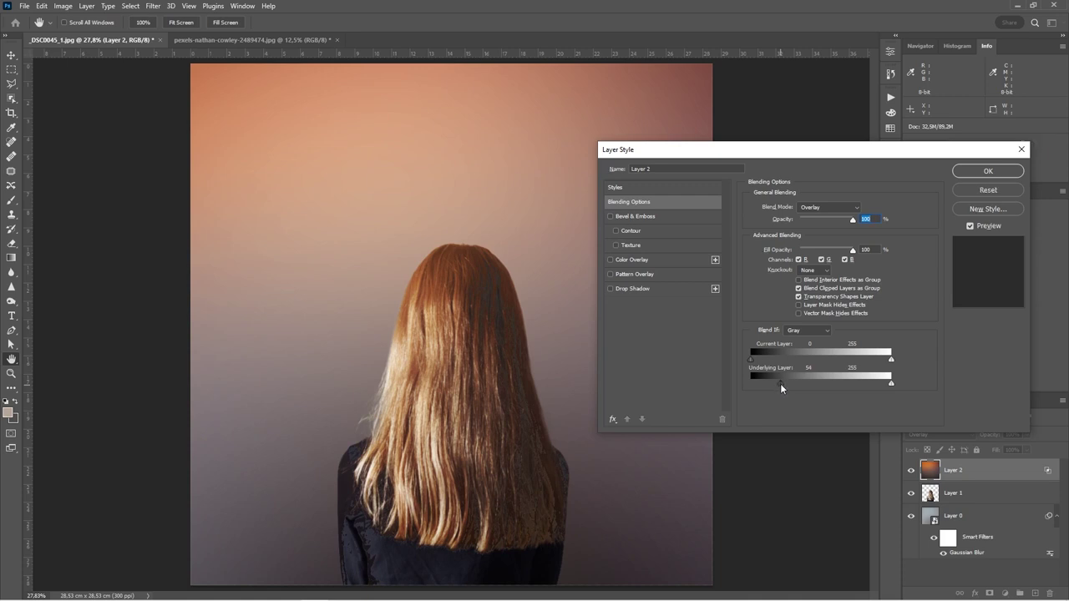
drag(780, 383, 771, 384)
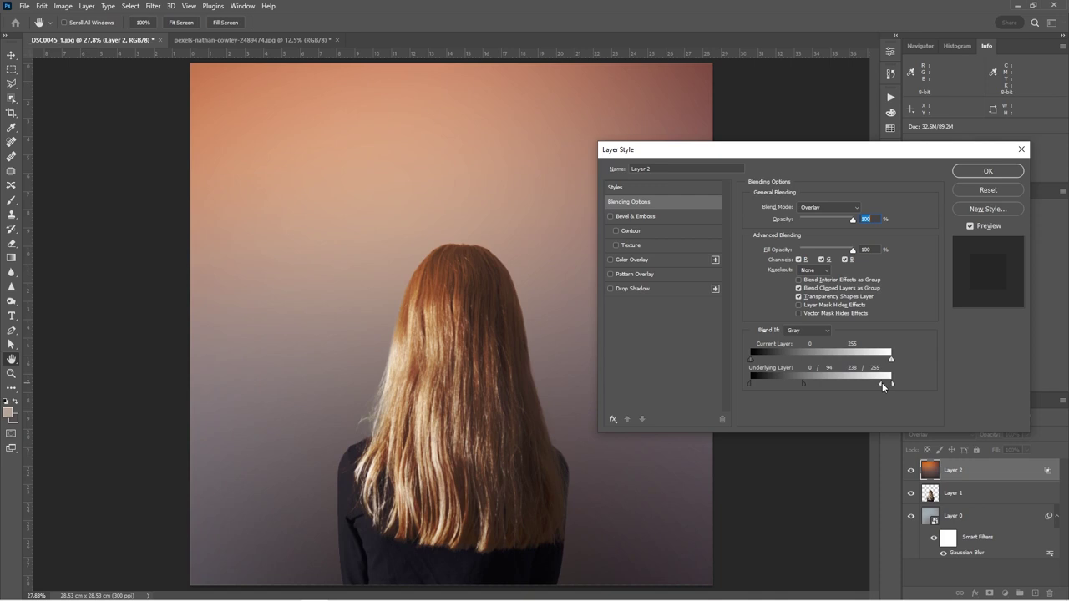
drag(838, 381, 840, 385)
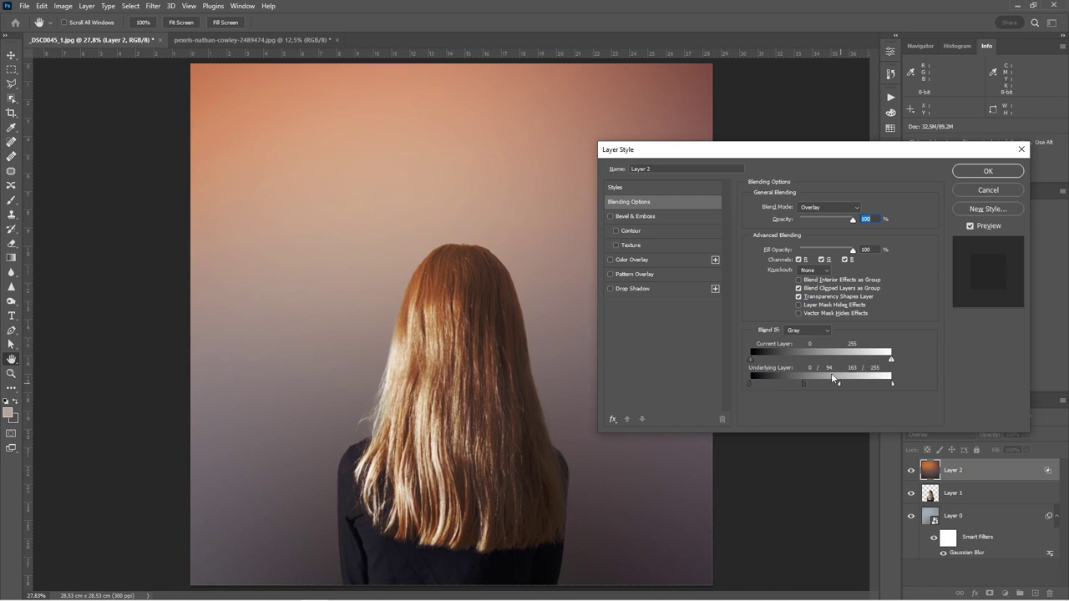
click(987, 171)
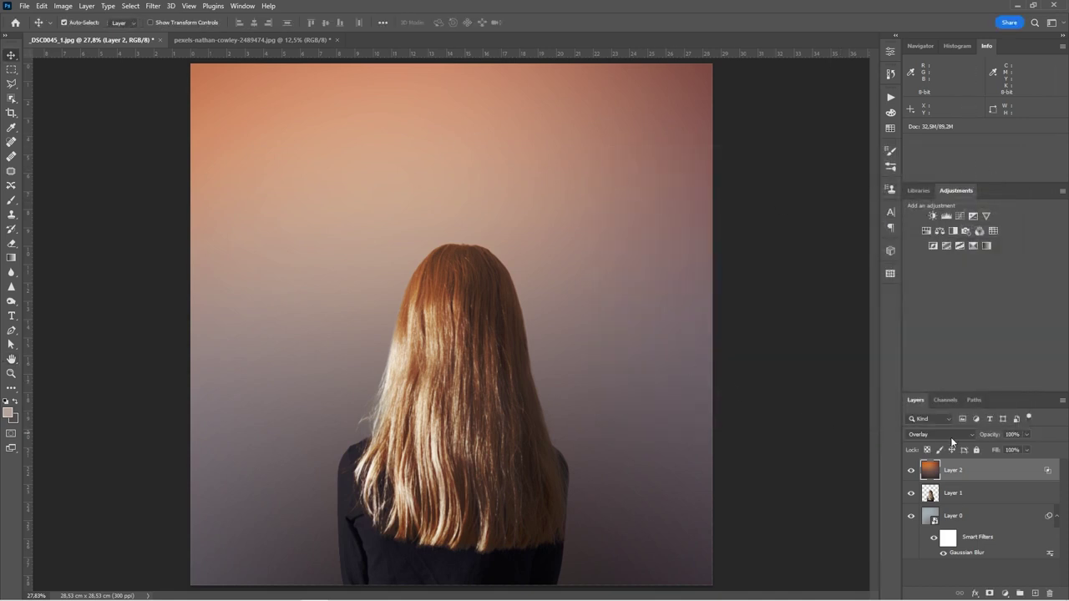
Lower Layer 2's opacity to 70%, compare it hidden and shown, then delete the layer
drag(996, 435, 984, 435)
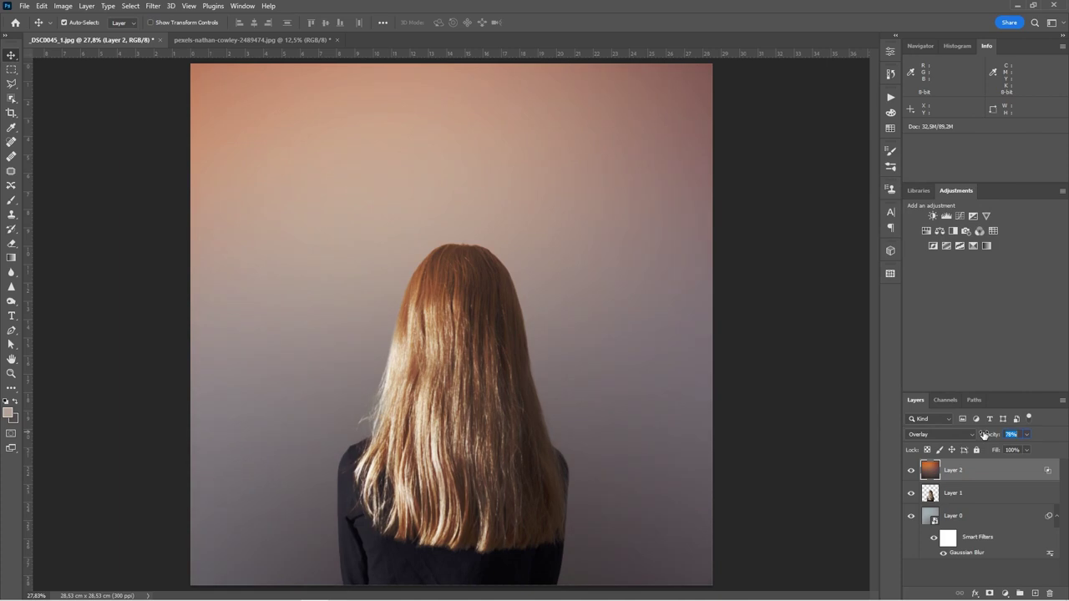
drag(984, 434, 979, 435)
click(911, 472)
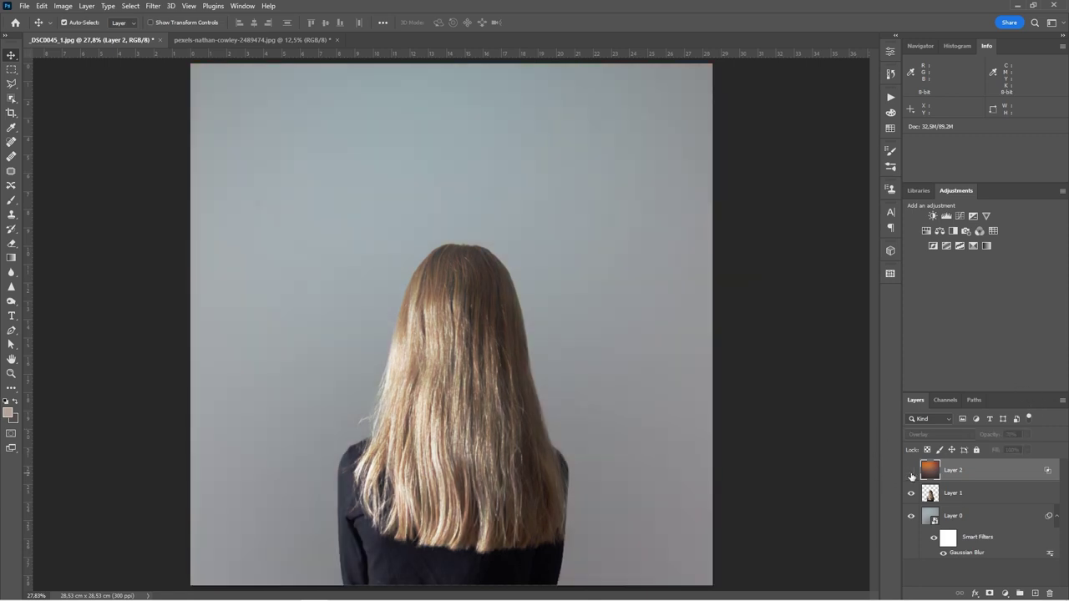
click(911, 473)
click(911, 473)
click(911, 473)
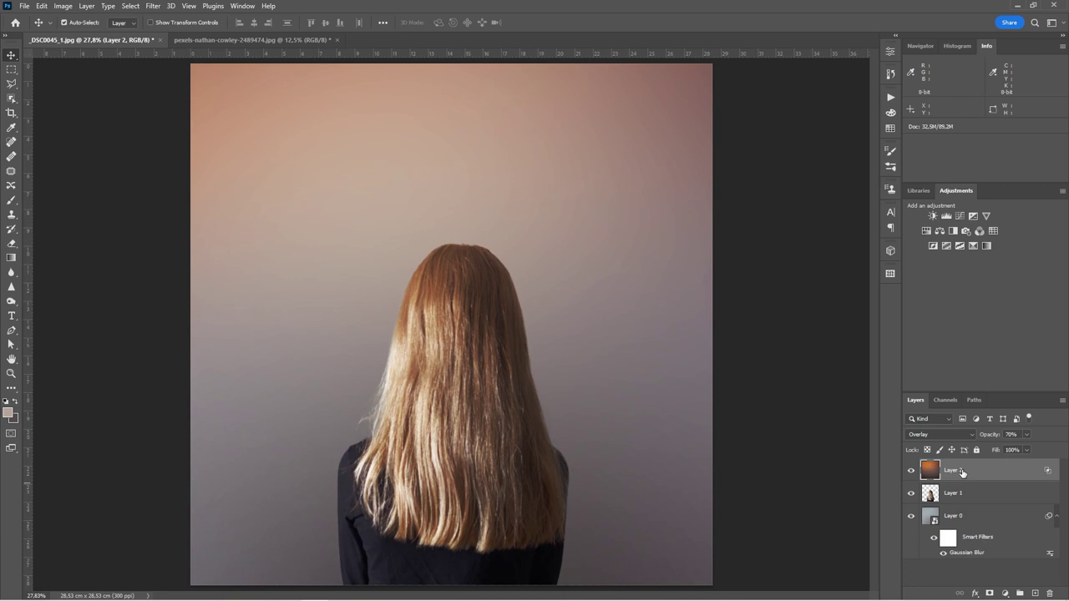
drag(961, 471, 1050, 593)
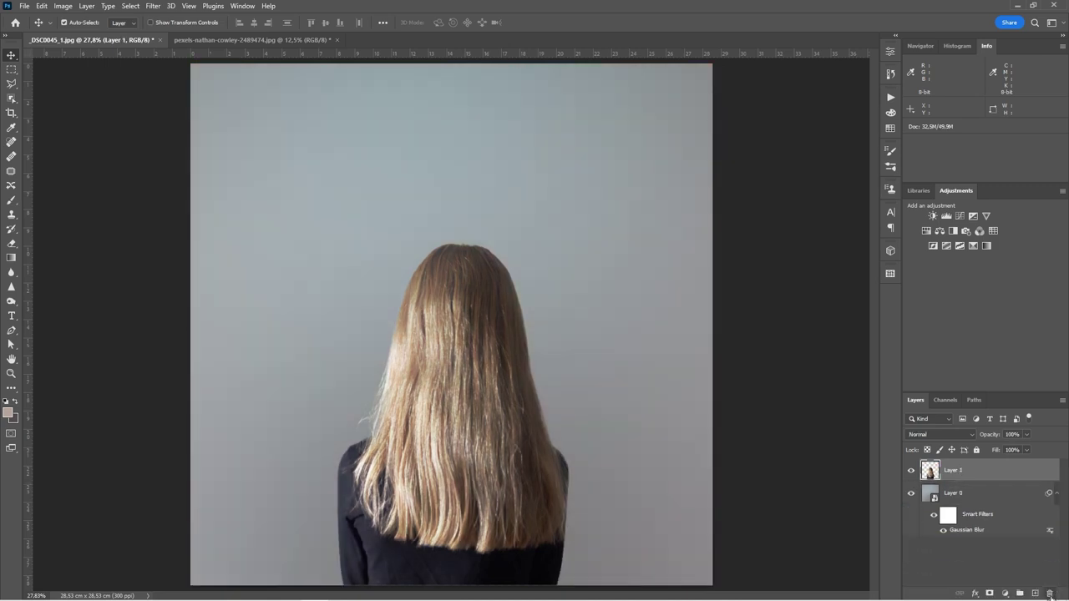
Stamp Layer 0 and Layer 1 into a new merged Layer 2, then open Neural Filters
shift+click(978, 497)
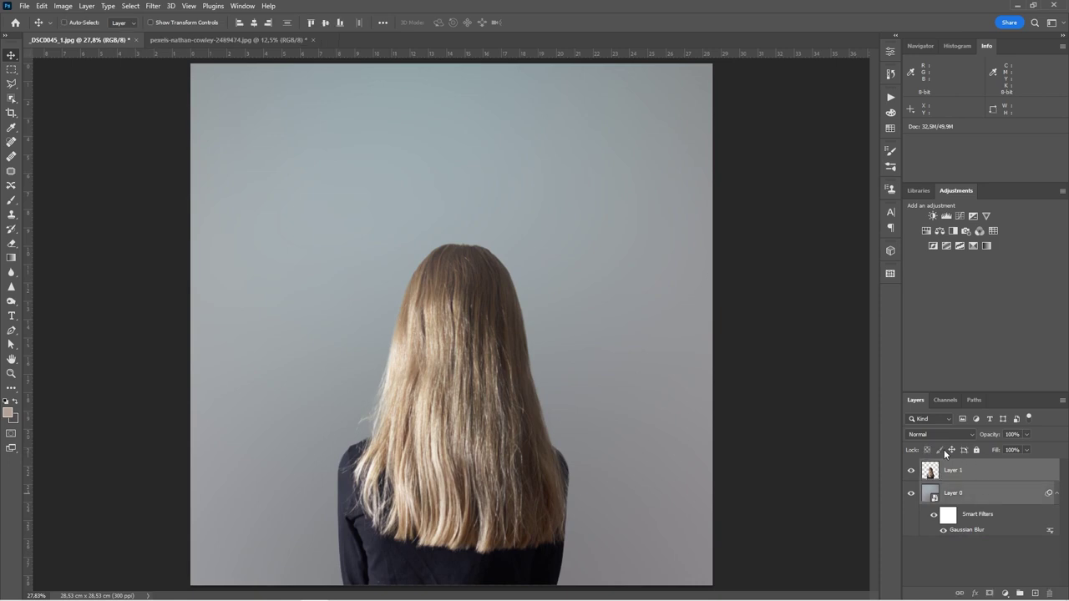
key(ctrl+shift+alt+e)
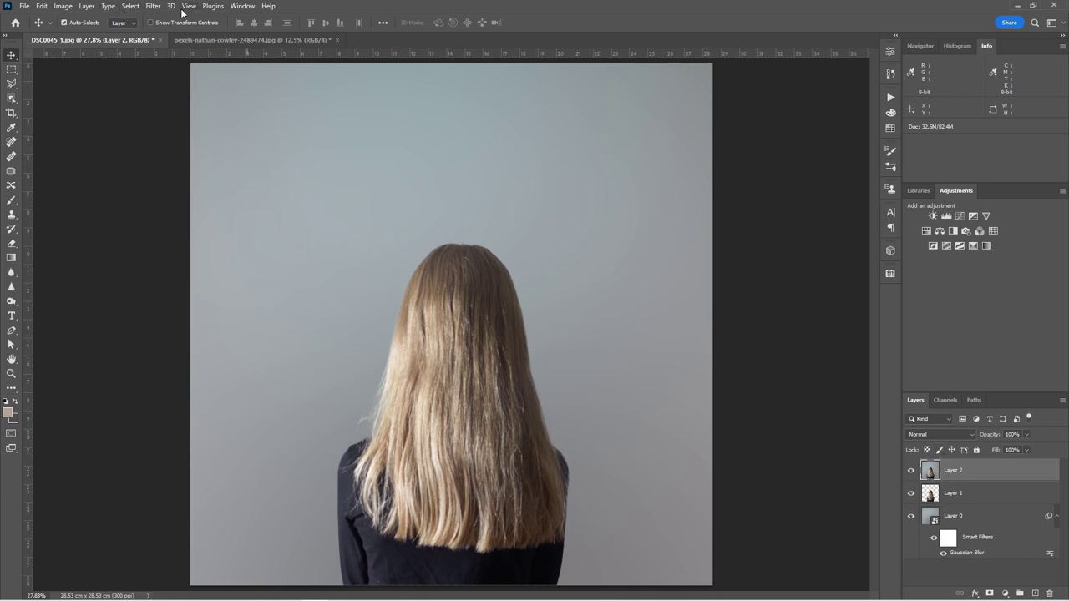
click(152, 7)
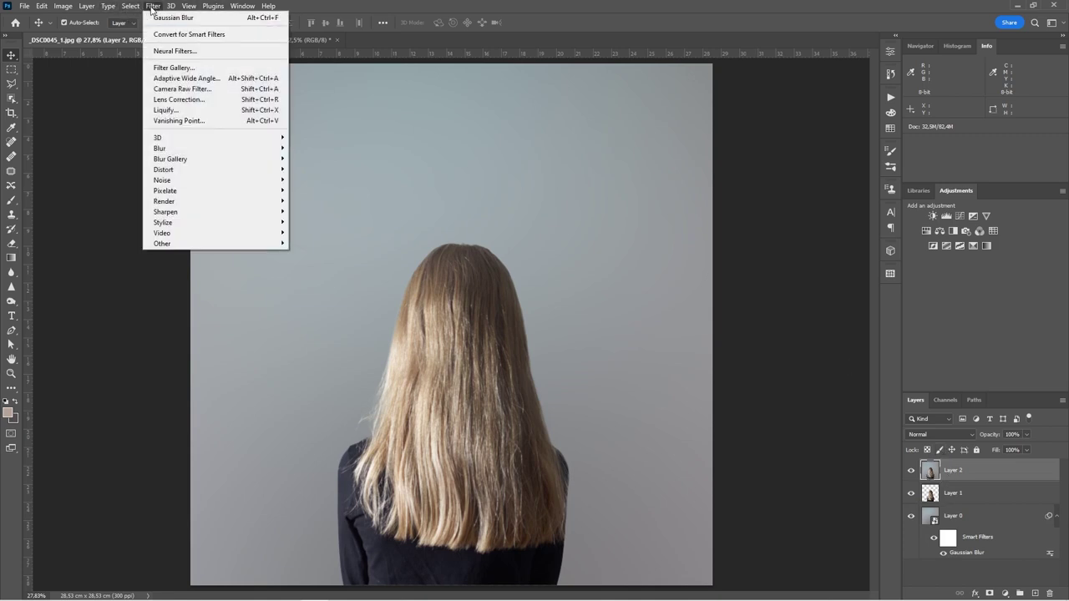
click(191, 51)
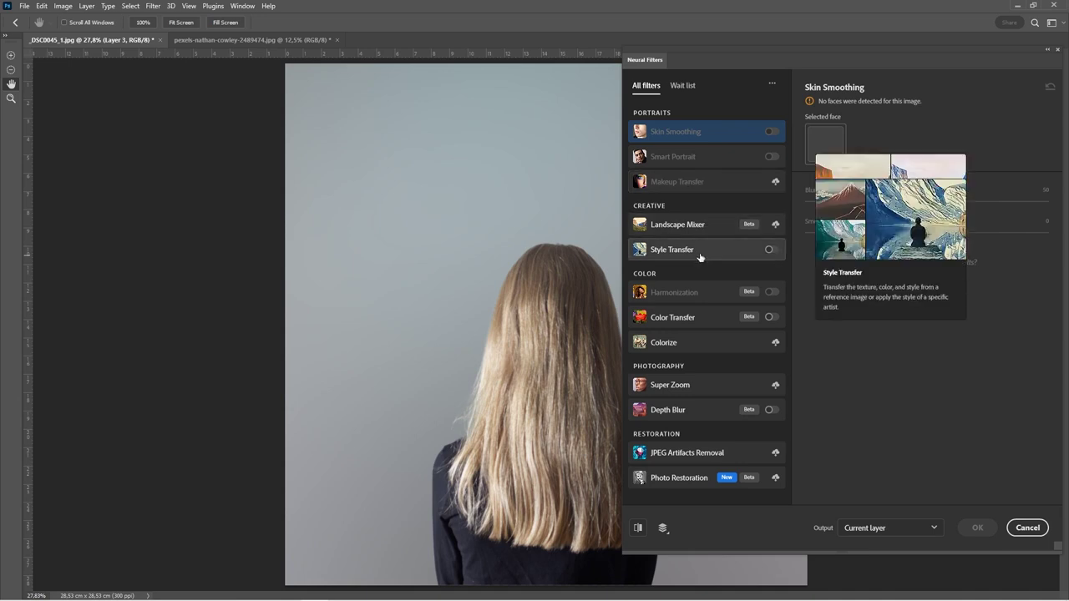
mouse_move(694, 324)
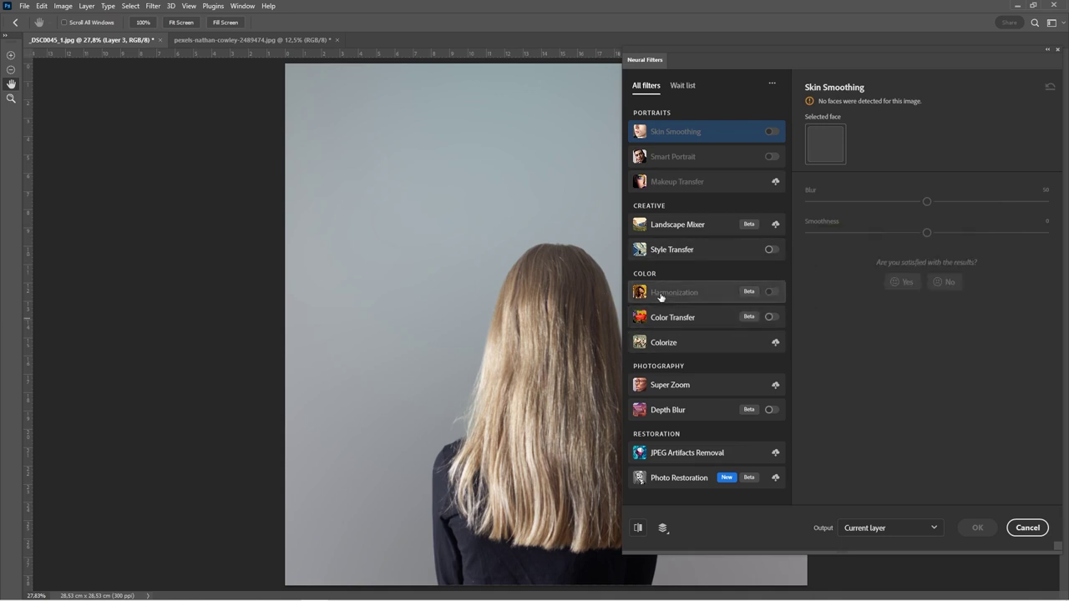
Enable Color Transfer with pexels-nathan-cowley-2489474.jpg as the custom reference image
click(770, 317)
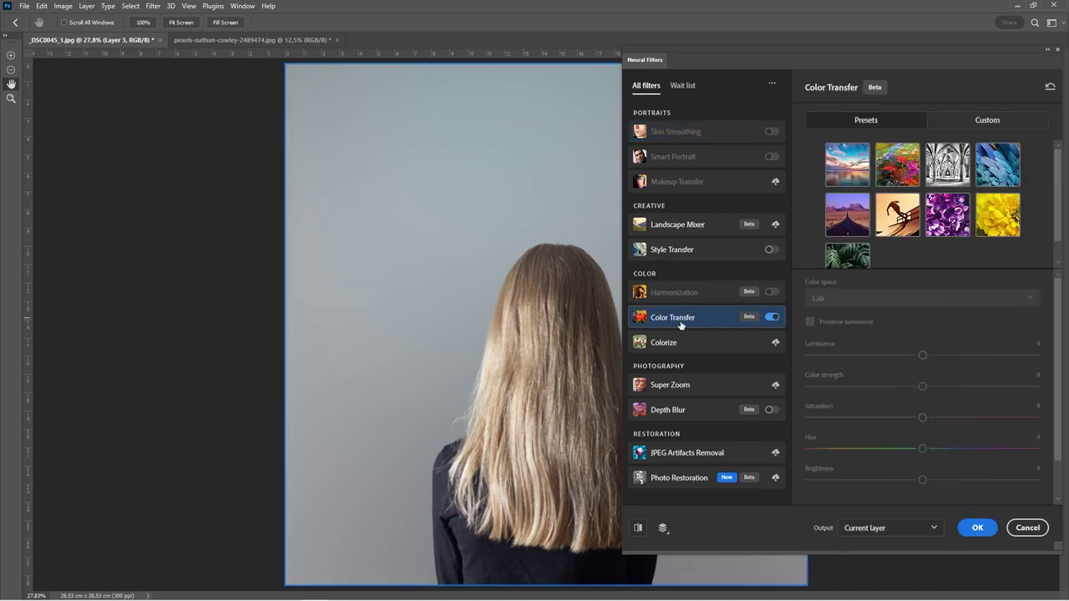
click(998, 120)
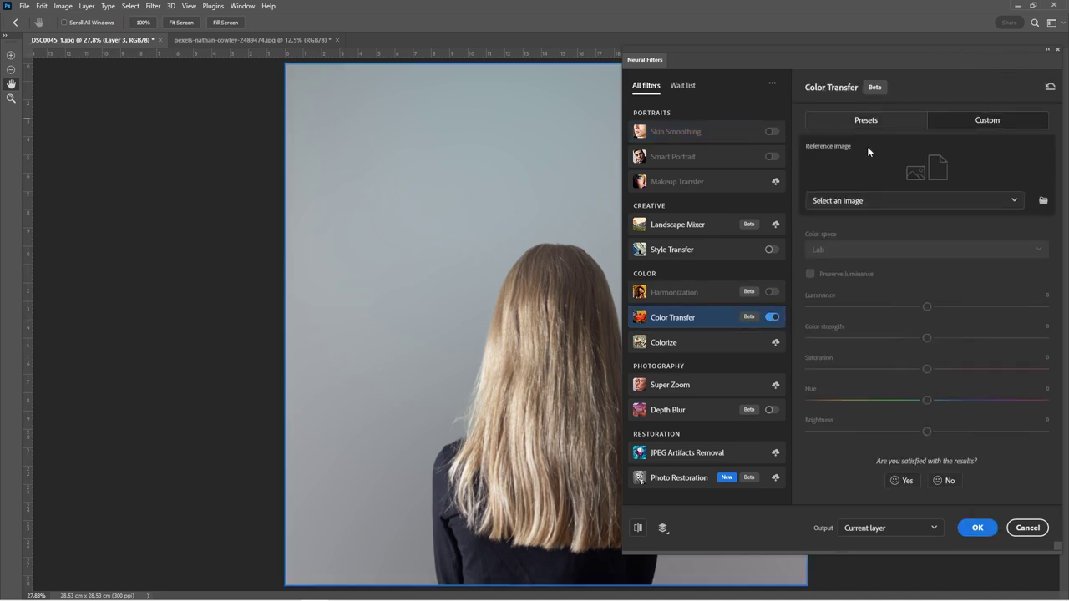
click(899, 203)
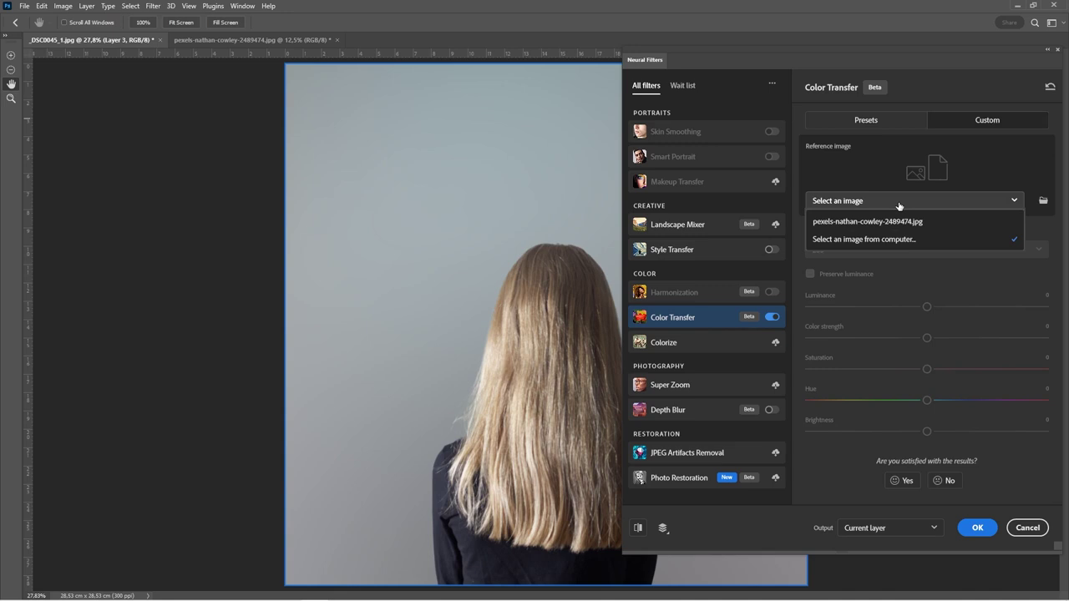
click(843, 221)
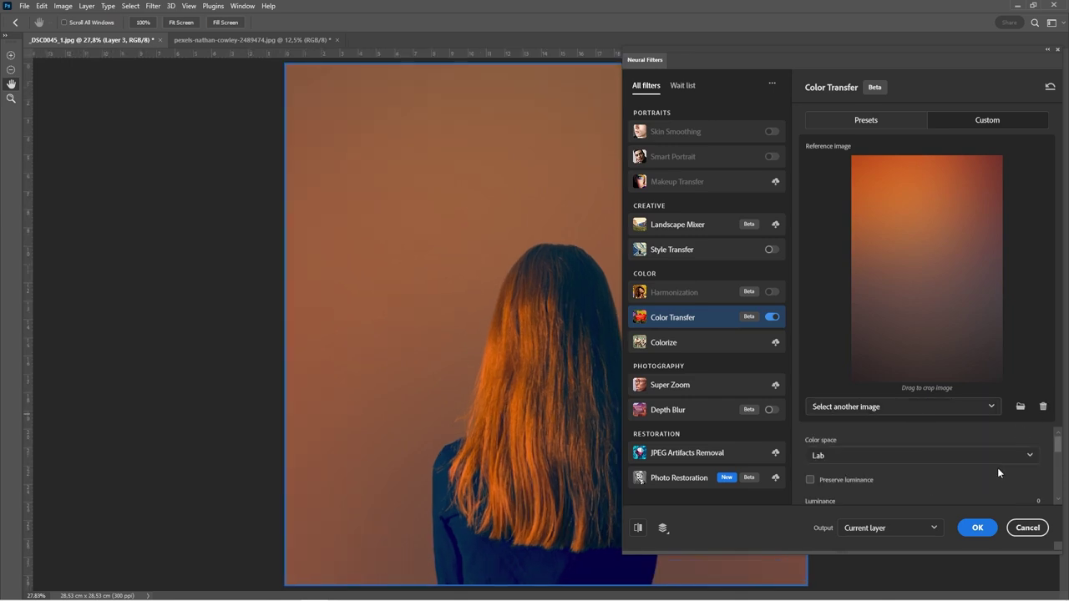
Switch the Color Transfer colour space to RGB, then back to Lab
click(949, 461)
click(867, 496)
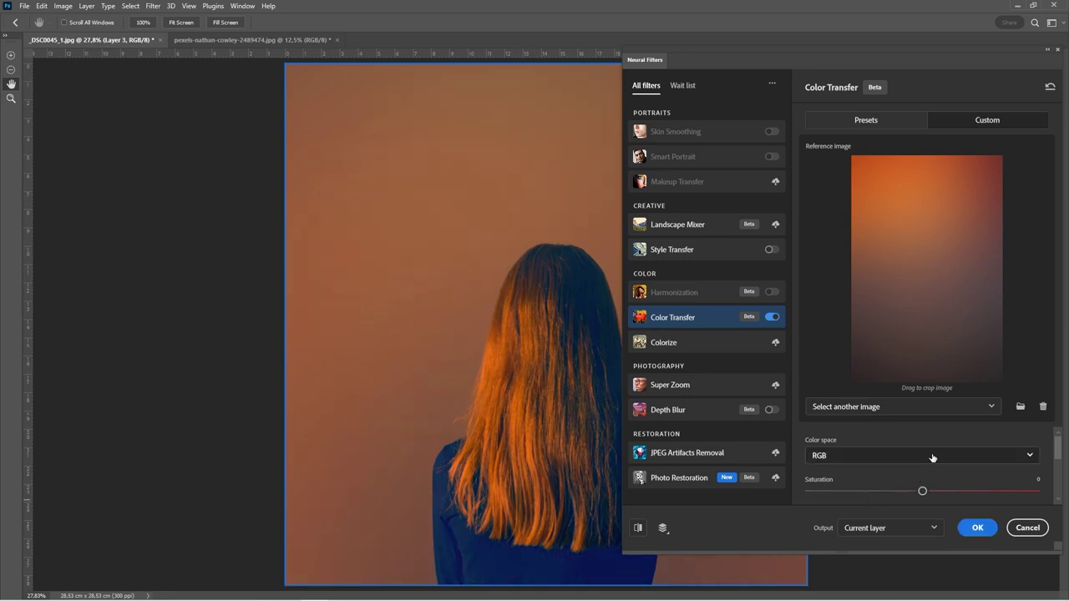
click(931, 455)
click(874, 482)
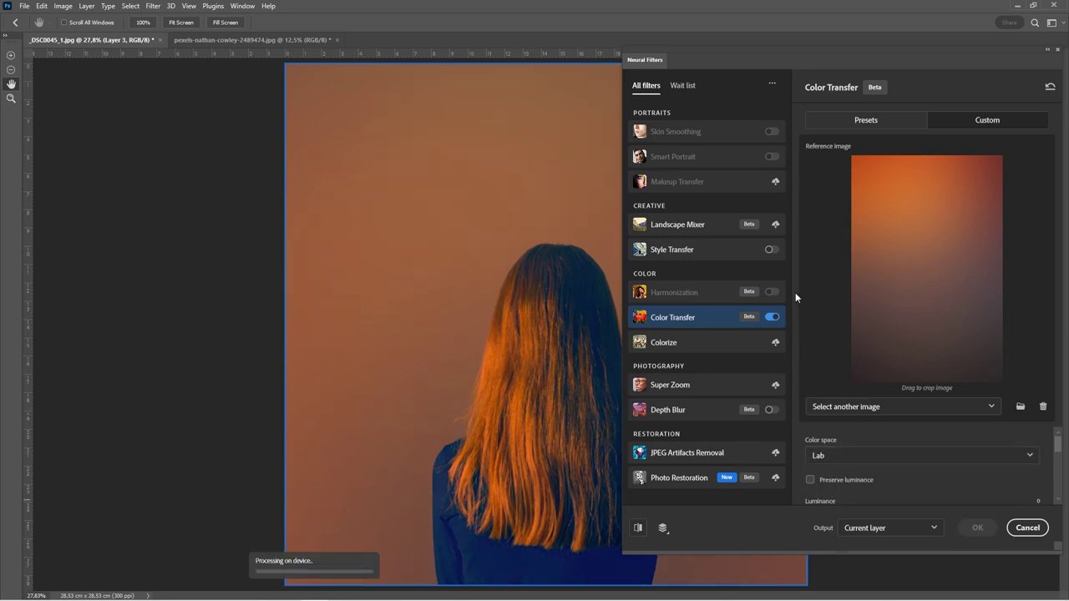
Turn on Preserve Luminance for the Color Transfer
scroll(934, 478, down, 2)
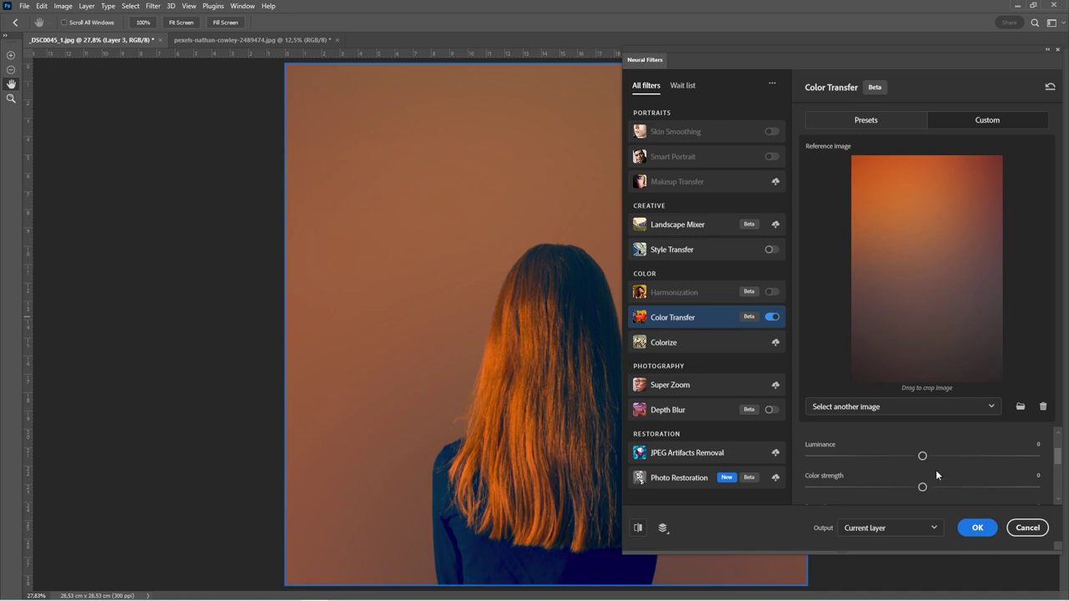
scroll(935, 469, up, 2)
scroll(937, 470, down, 2)
scroll(936, 468, up, 2)
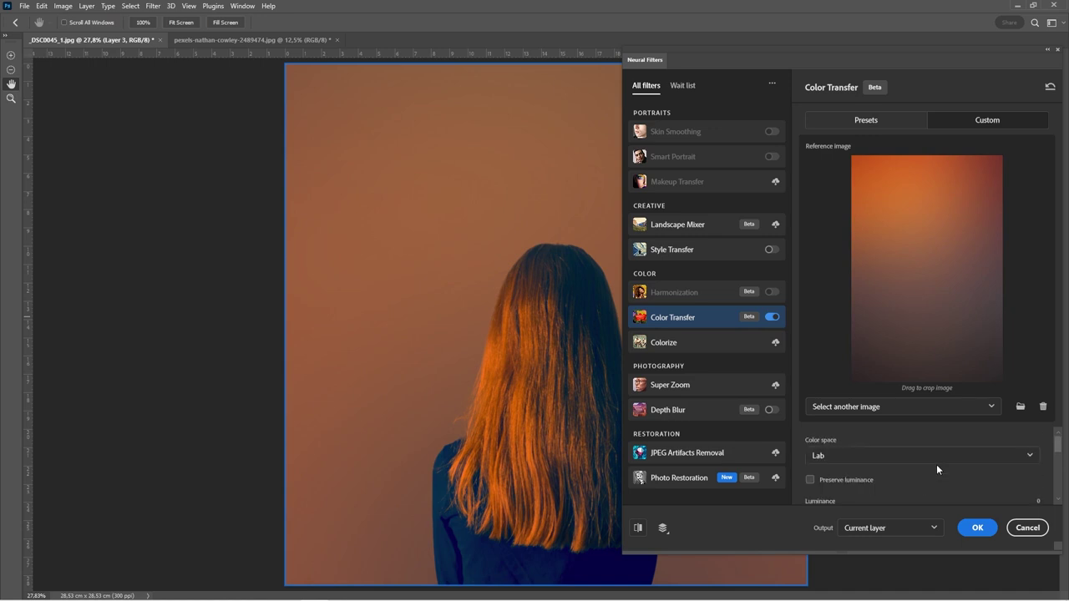
click(809, 480)
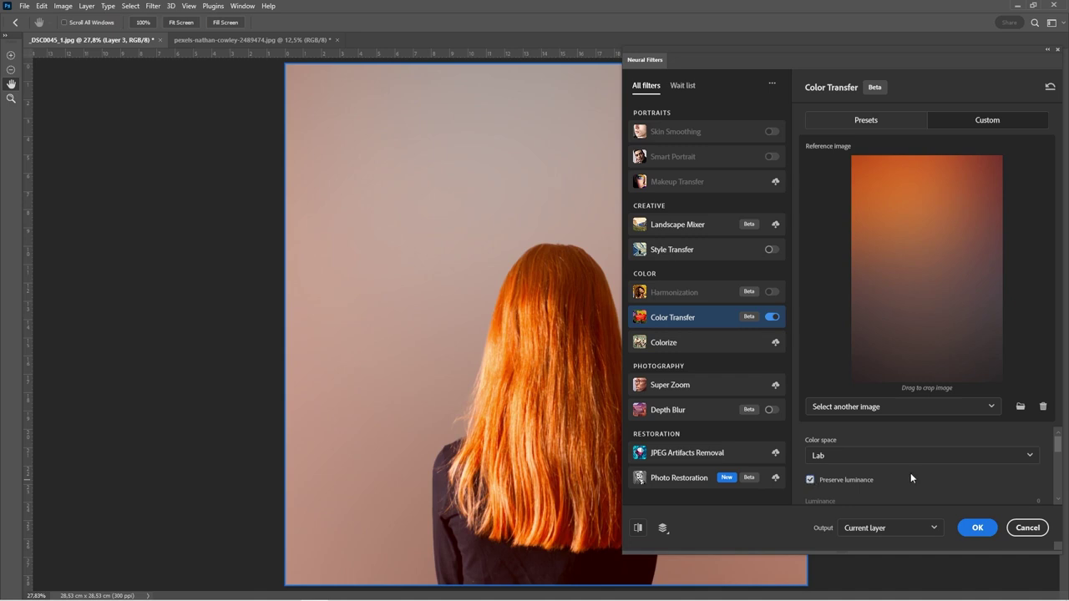
Lower the transfer's Color strength to -23 and Saturation to -10
scroll(919, 476, down, 2)
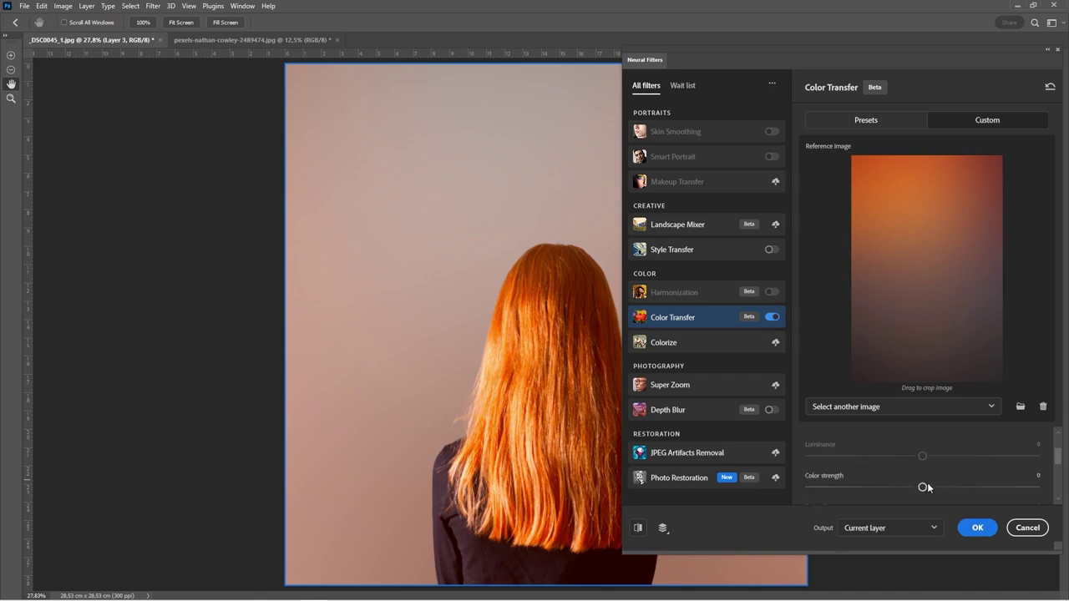
drag(922, 487, 870, 487)
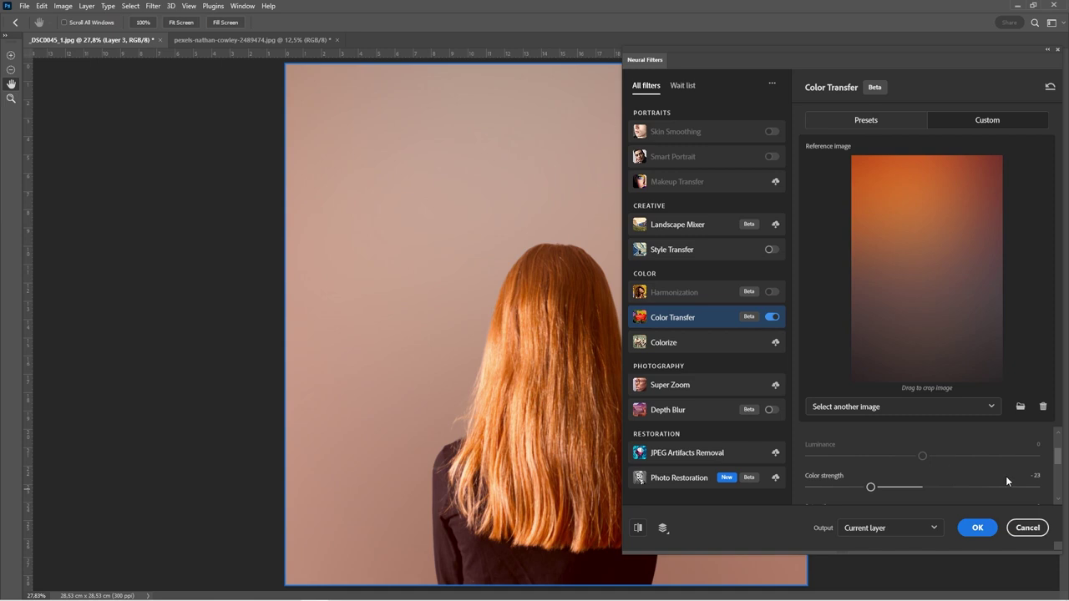
scroll(1006, 481, down, 2)
drag(922, 461, 899, 461)
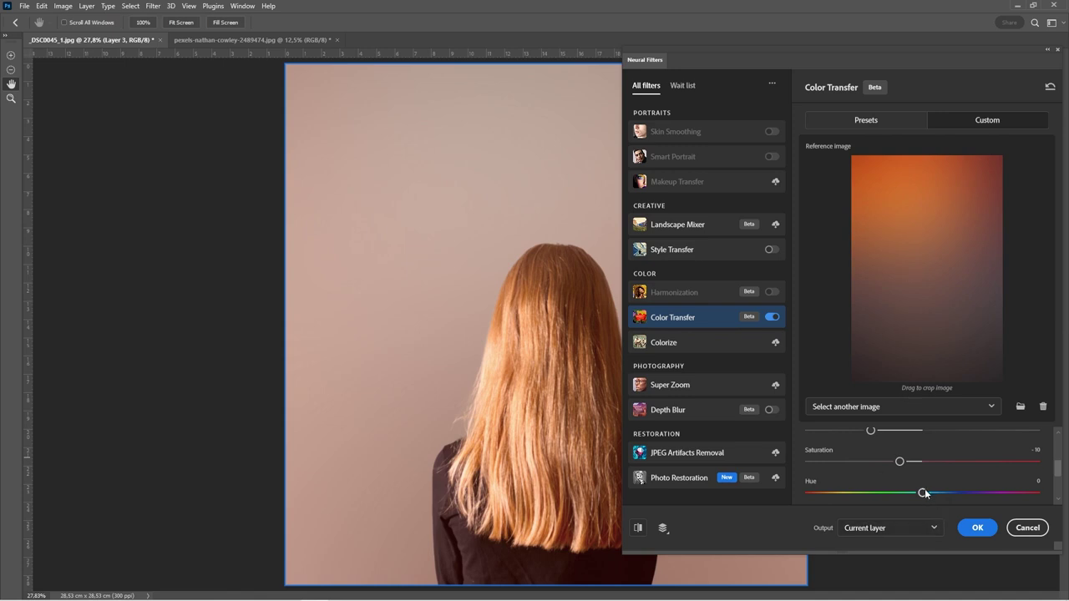
Shift the transferred colours' hue, then return it close to neutral
drag(923, 493, 844, 494)
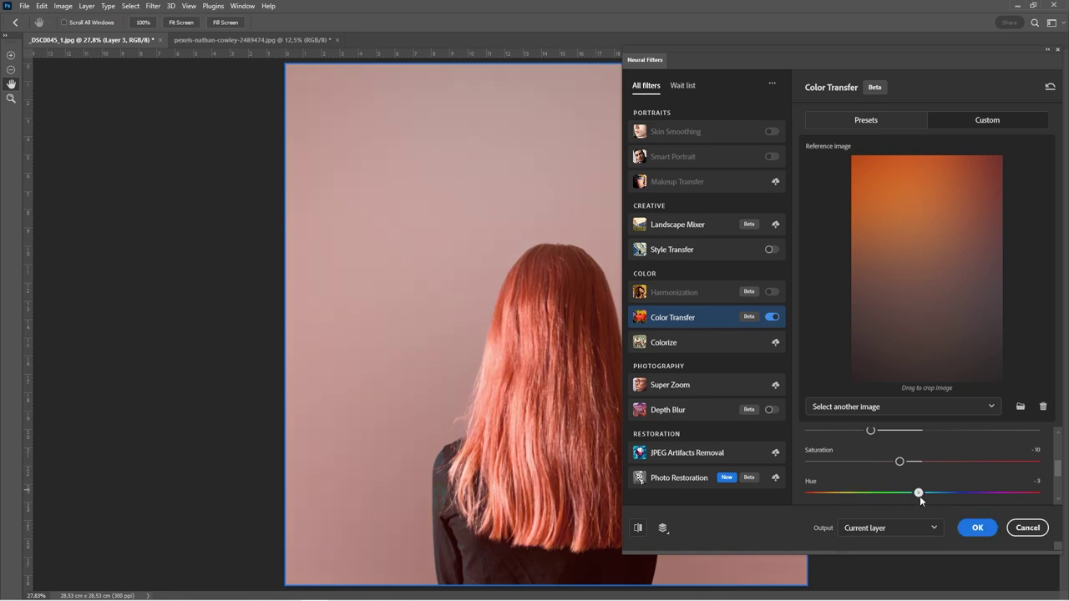
drag(919, 493, 922, 469)
scroll(957, 476, down, 1)
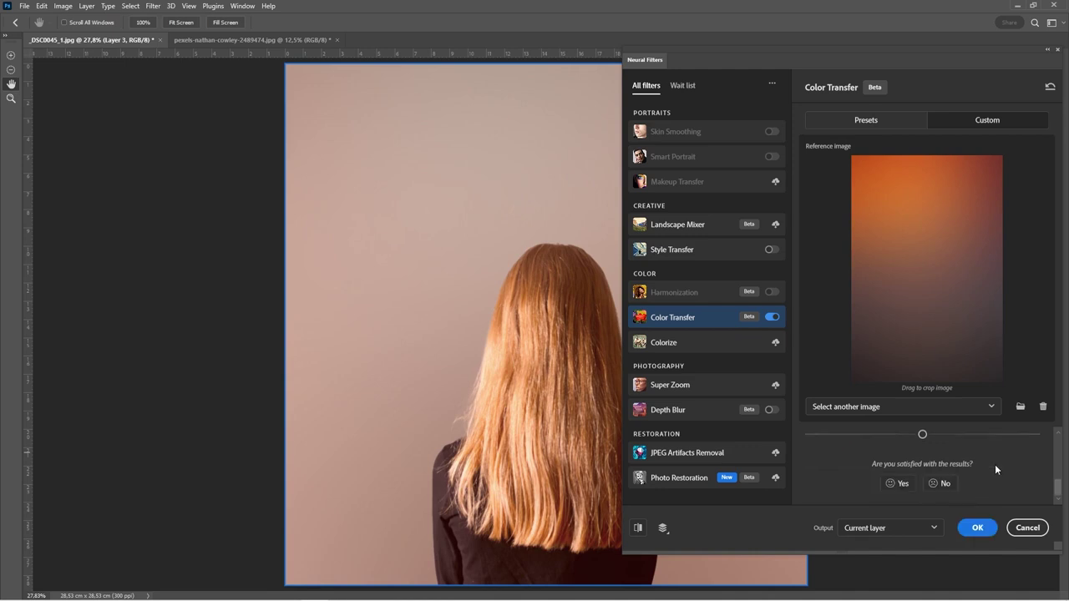
scroll(994, 469, up, 1)
scroll(994, 464, up, 4)
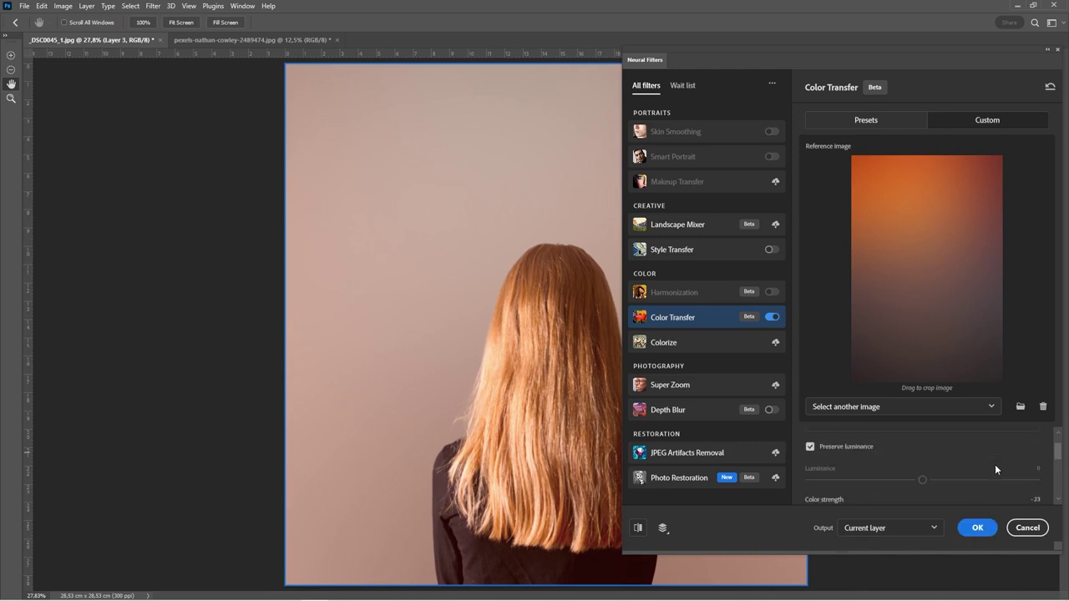
Send the Color Transfer output to a new layer and apply it as Layer 3
click(895, 529)
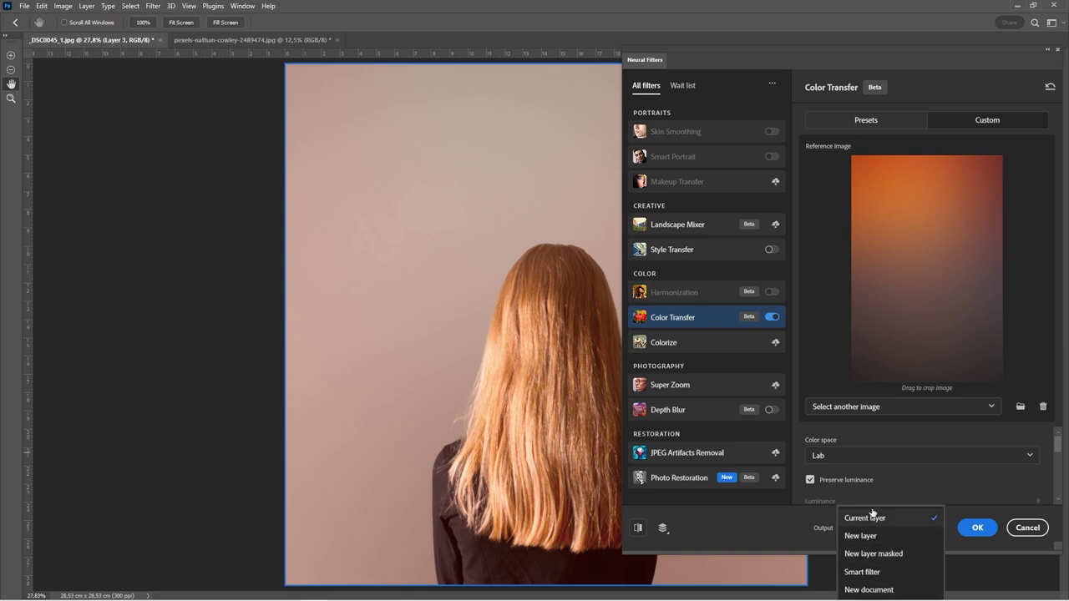
click(865, 535)
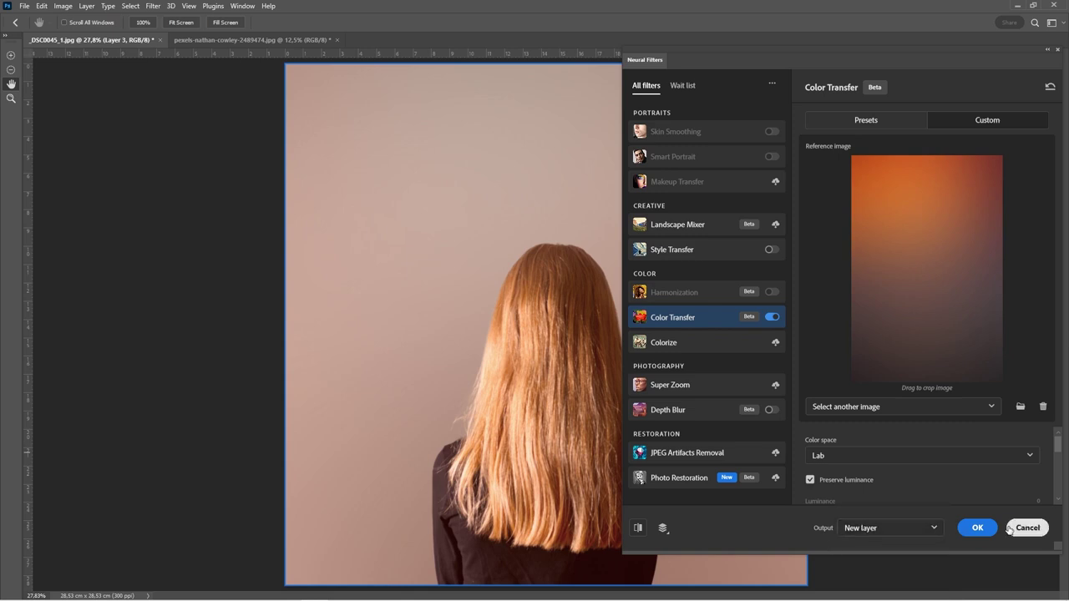
click(975, 528)
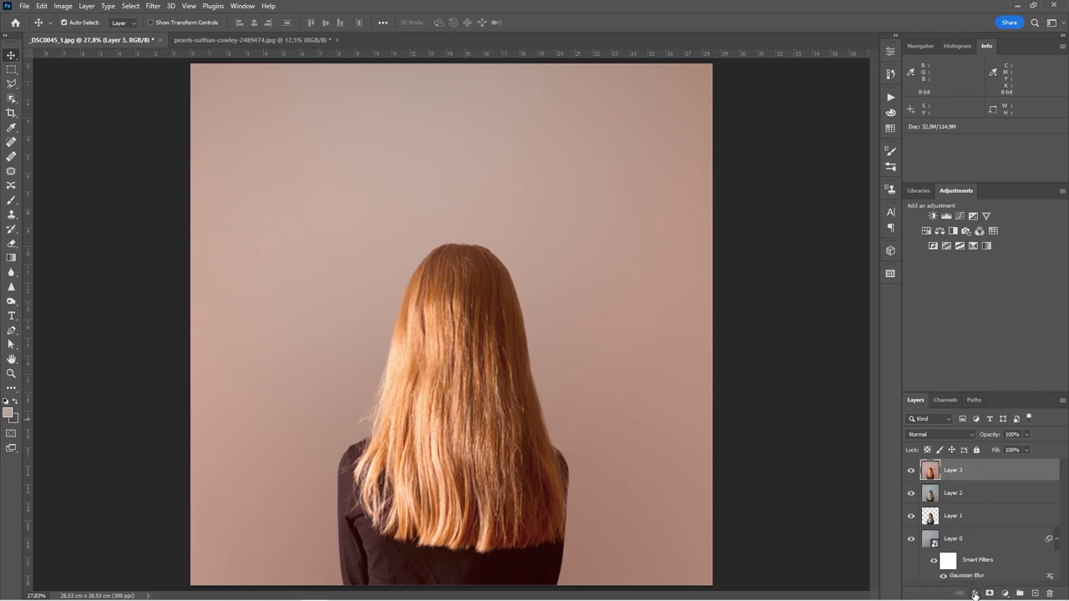
Split Layer 3's Underlying Layer Blend If sliders to fade it from shadows and highlights
click(975, 593)
click(1009, 487)
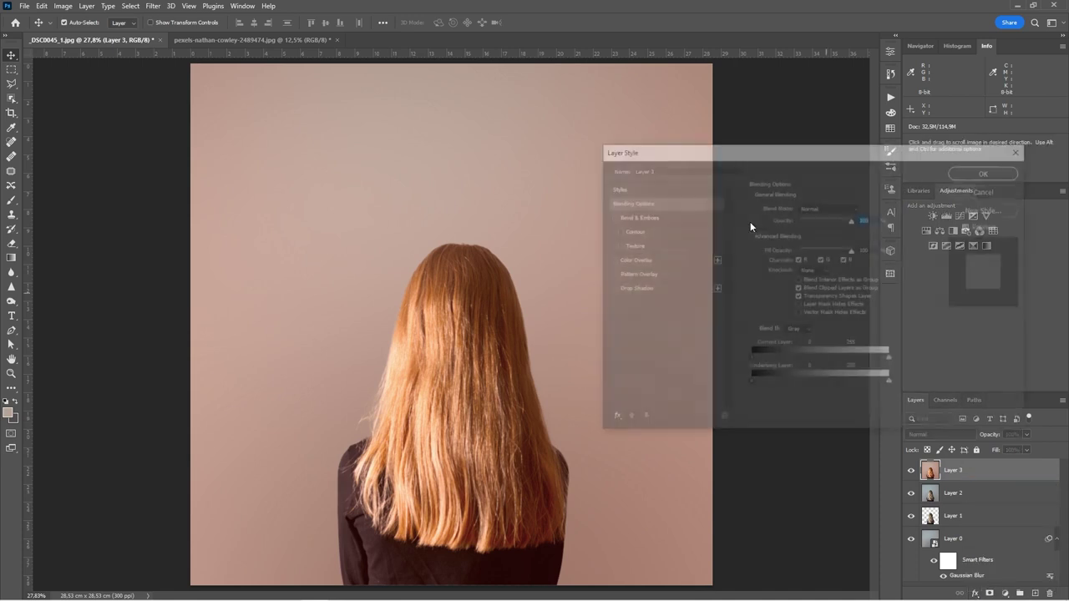
key(alt)
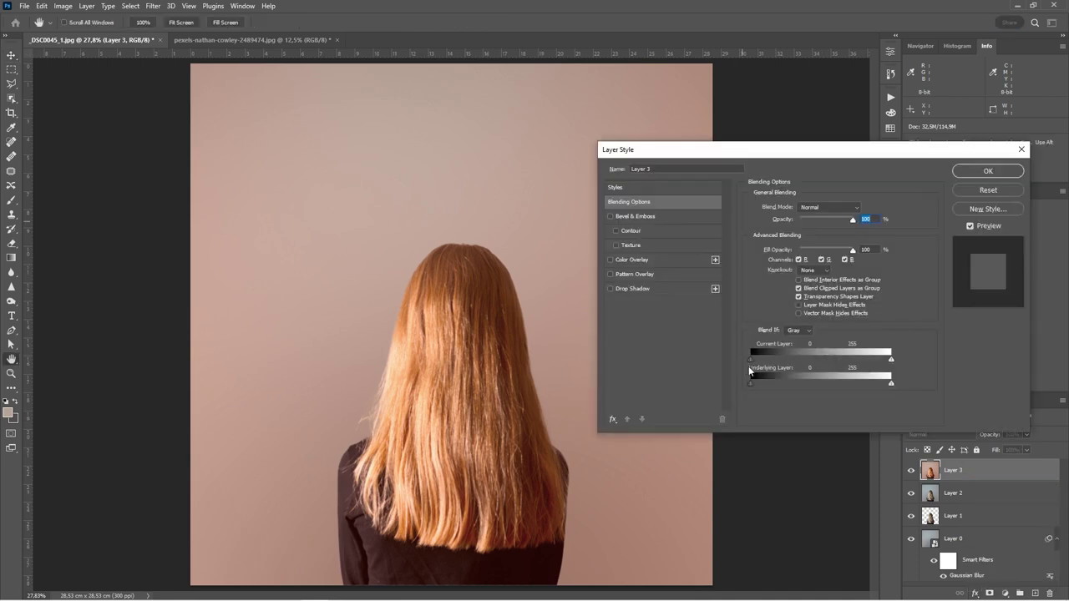
drag(752, 382, 788, 383)
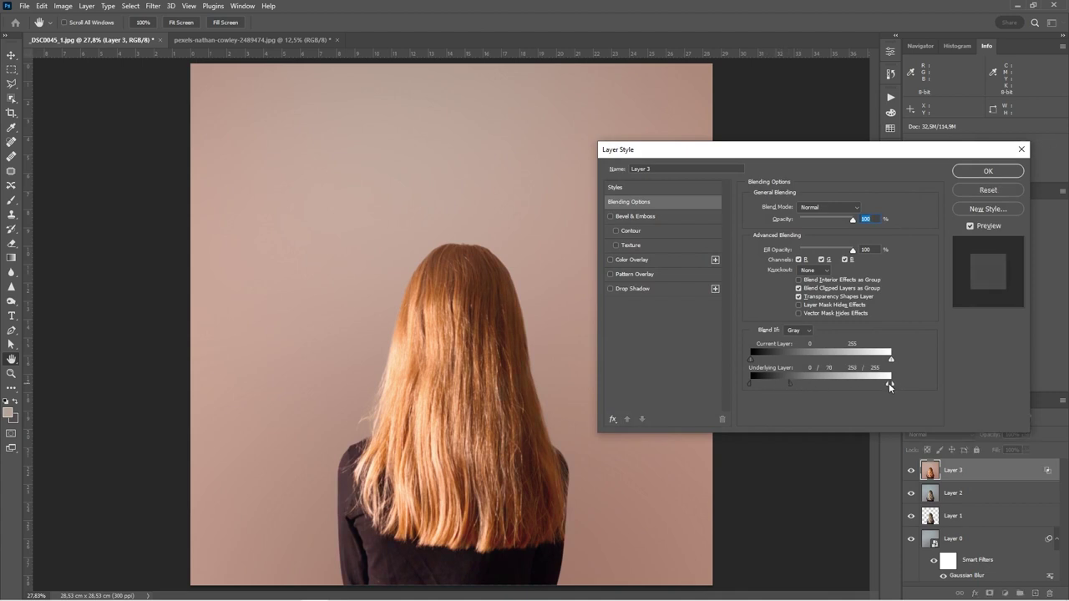
drag(888, 383, 835, 382)
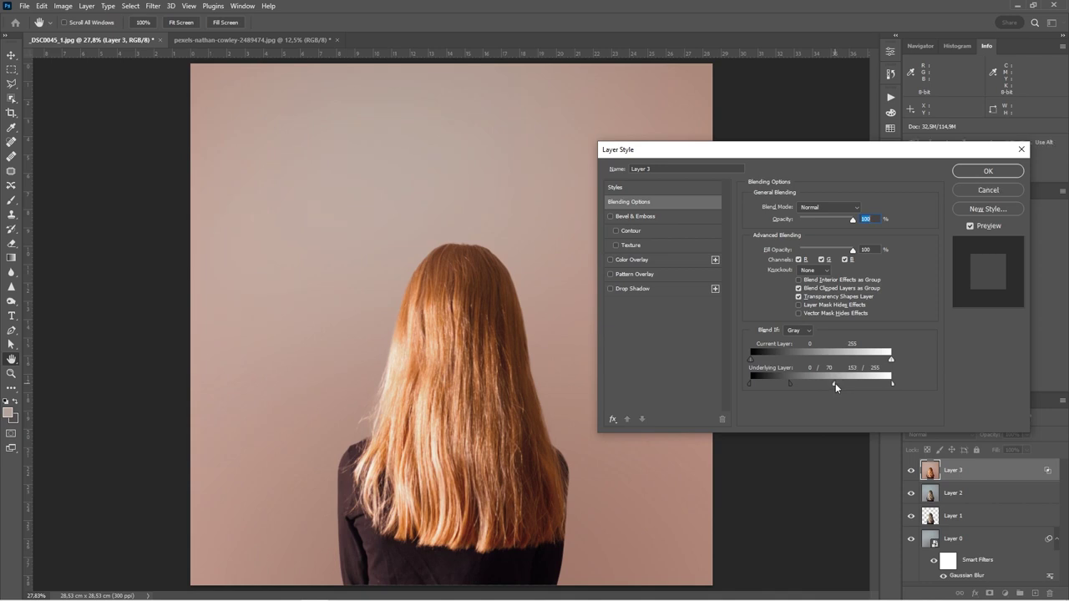
click(986, 172)
Lower Layer 3's opacity to 81% and toggle its visibility to compare
drag(990, 436, 983, 438)
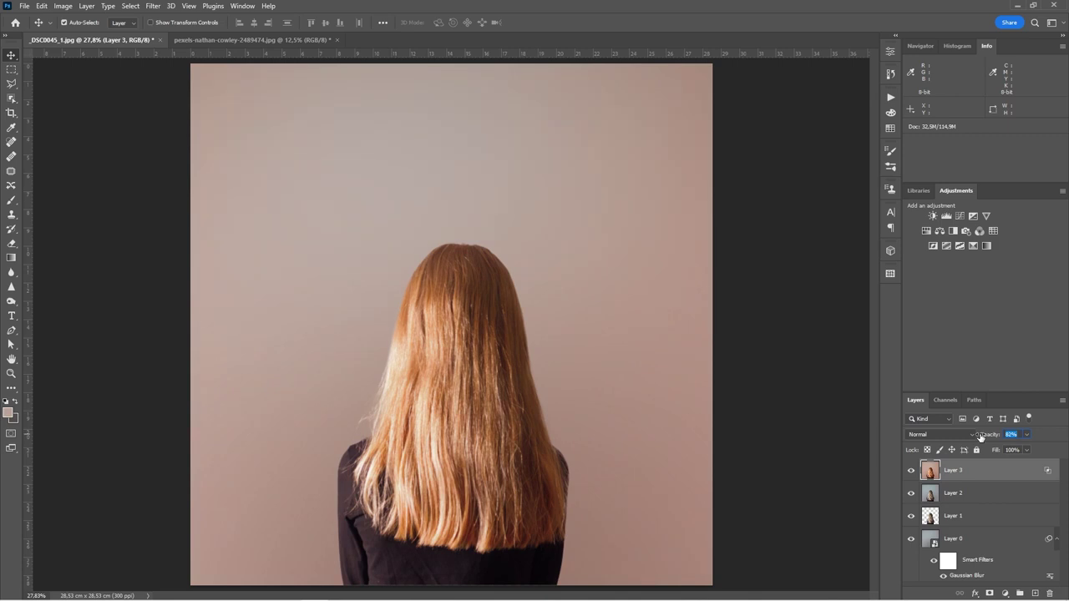
click(912, 471)
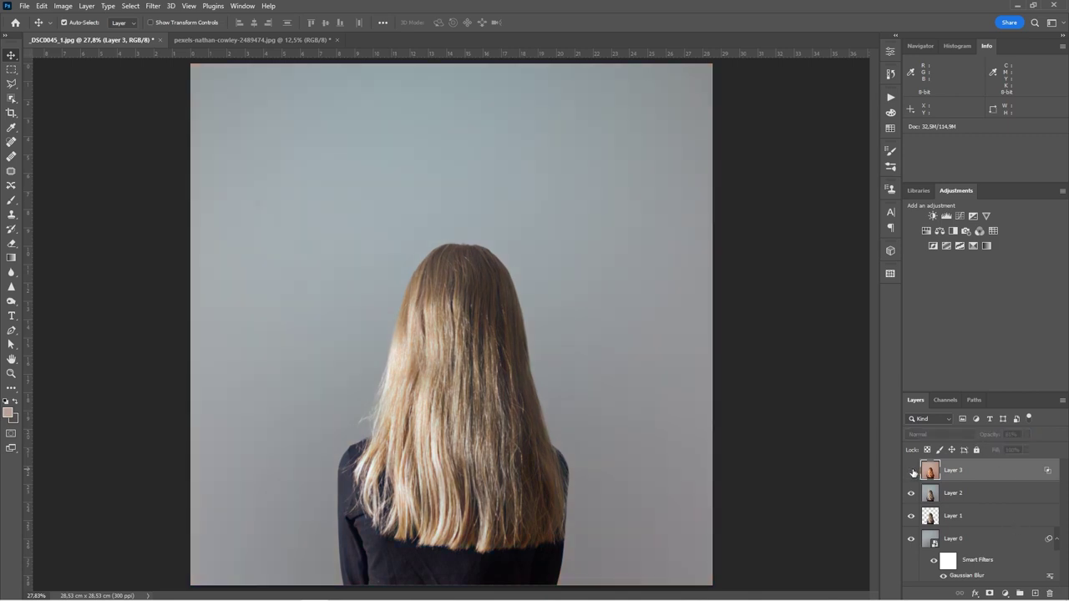
click(911, 471)
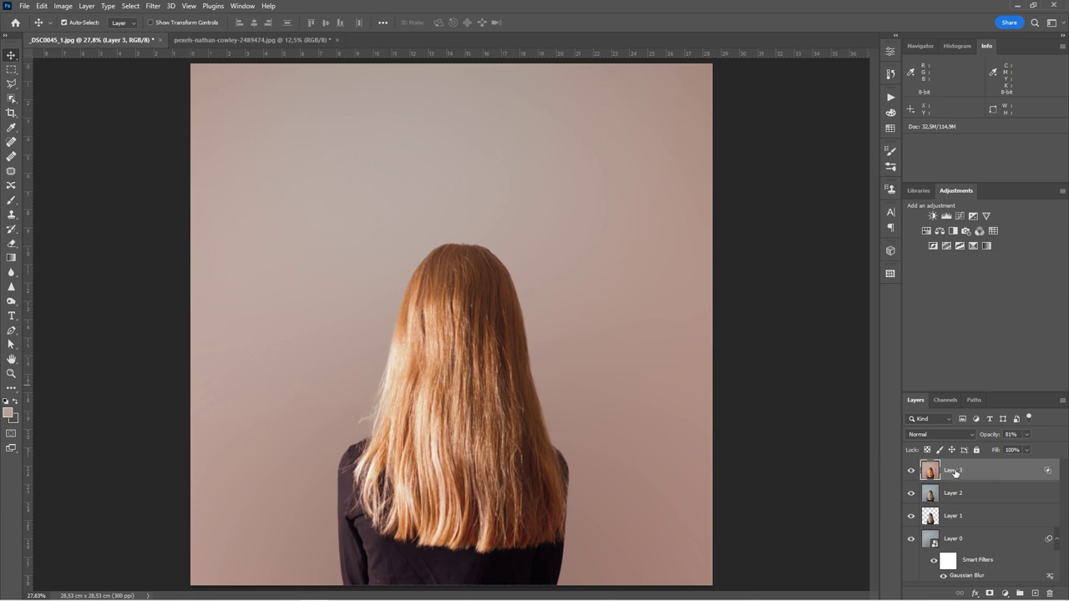
Delete Layer 3, convert Layer 2 for Smart Filters, and open the Camera Raw Filter on it
drag(955, 473, 1051, 593)
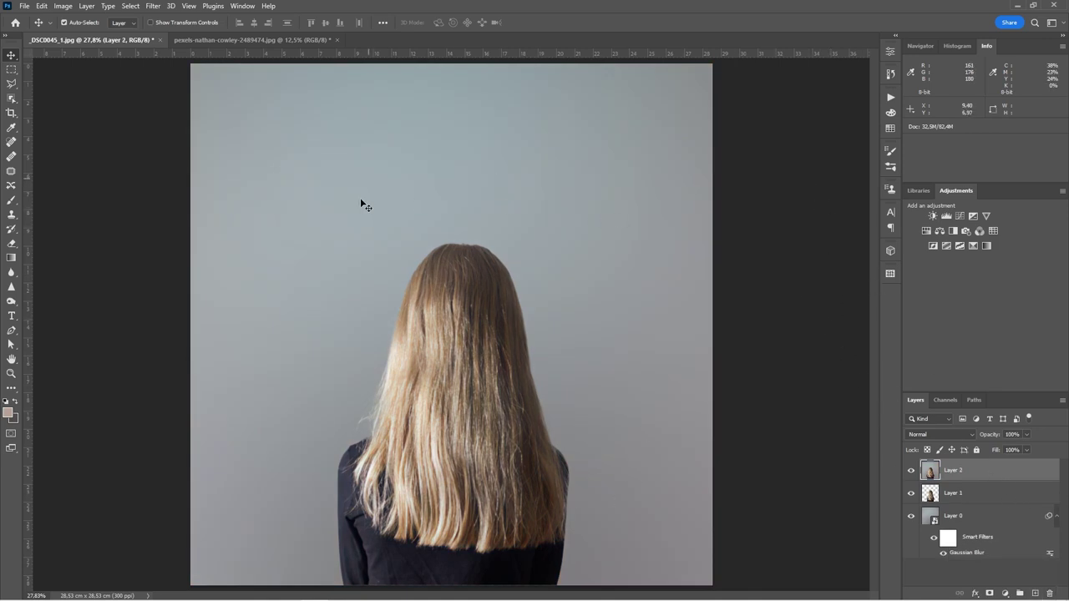
click(153, 5)
click(180, 34)
click(153, 6)
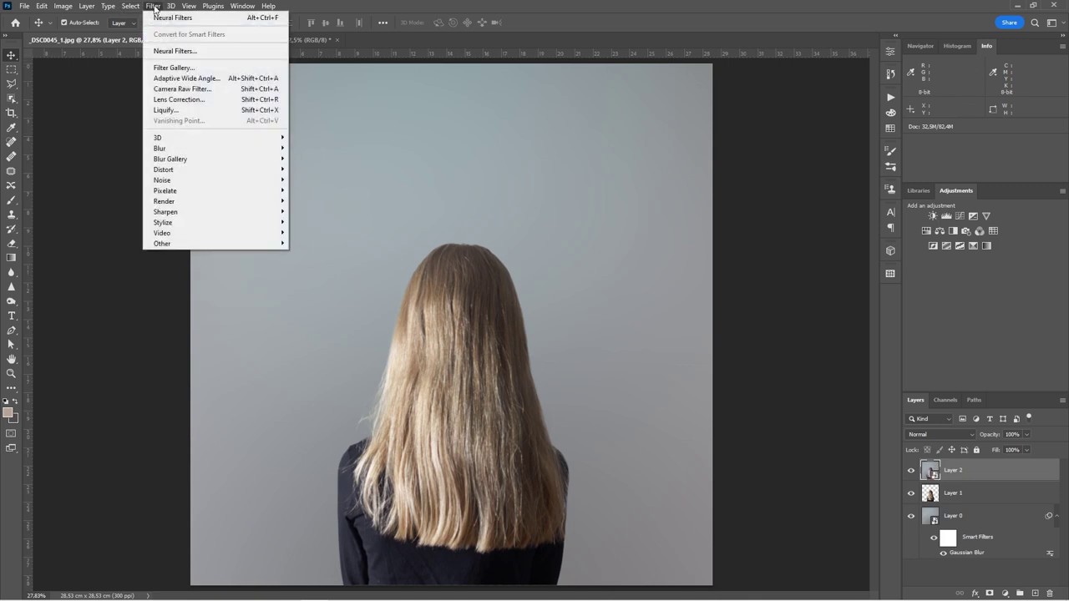
click(179, 88)
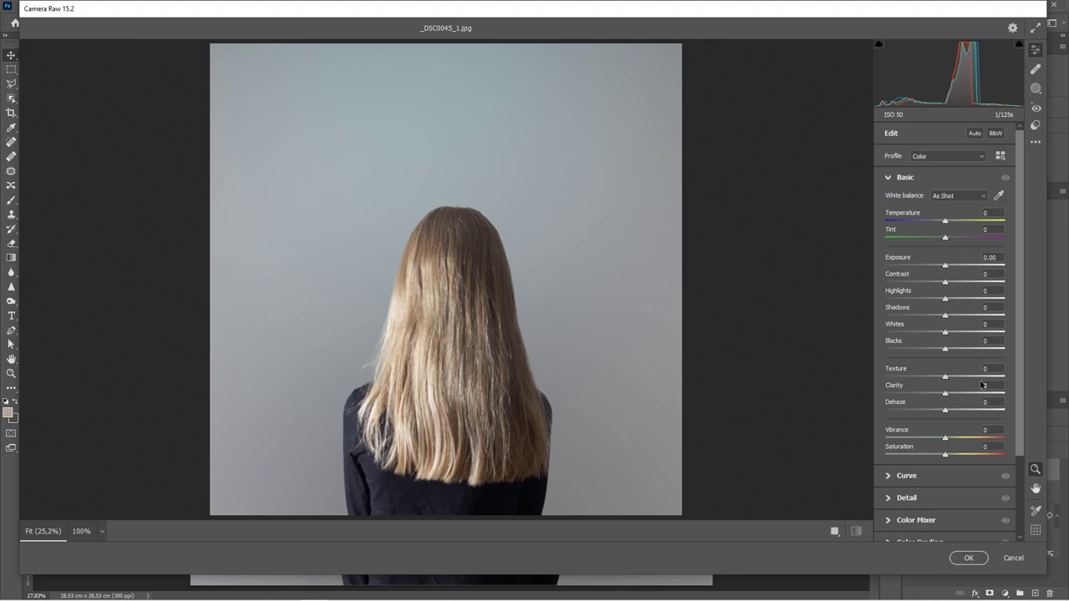
Set the Color Grading Midtones wheel to Hue 47, Saturation 59
scroll(982, 384, down, 3)
click(885, 443)
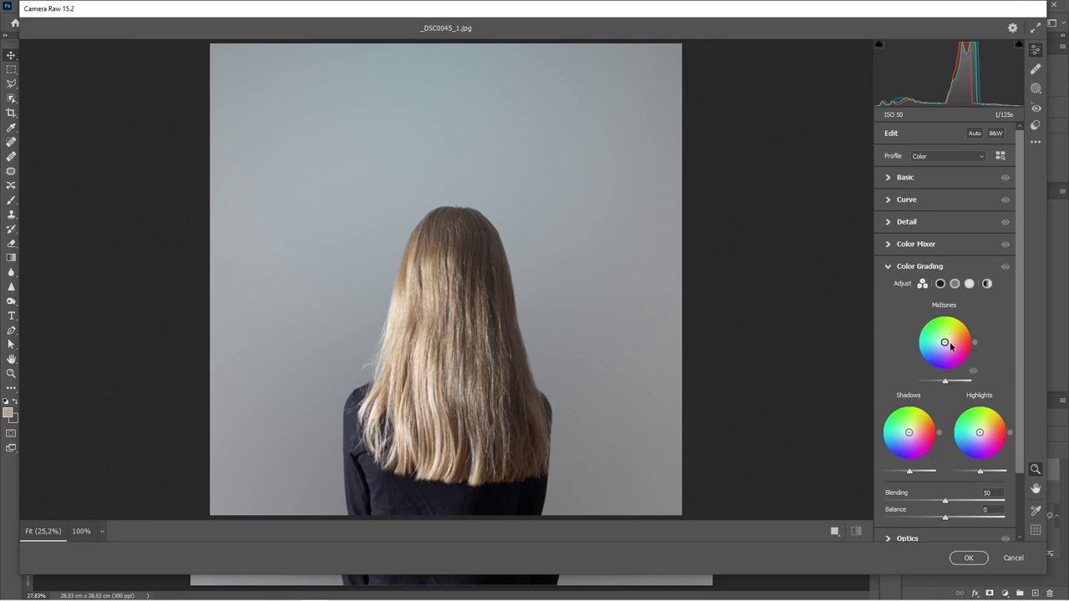
drag(945, 344, 956, 334)
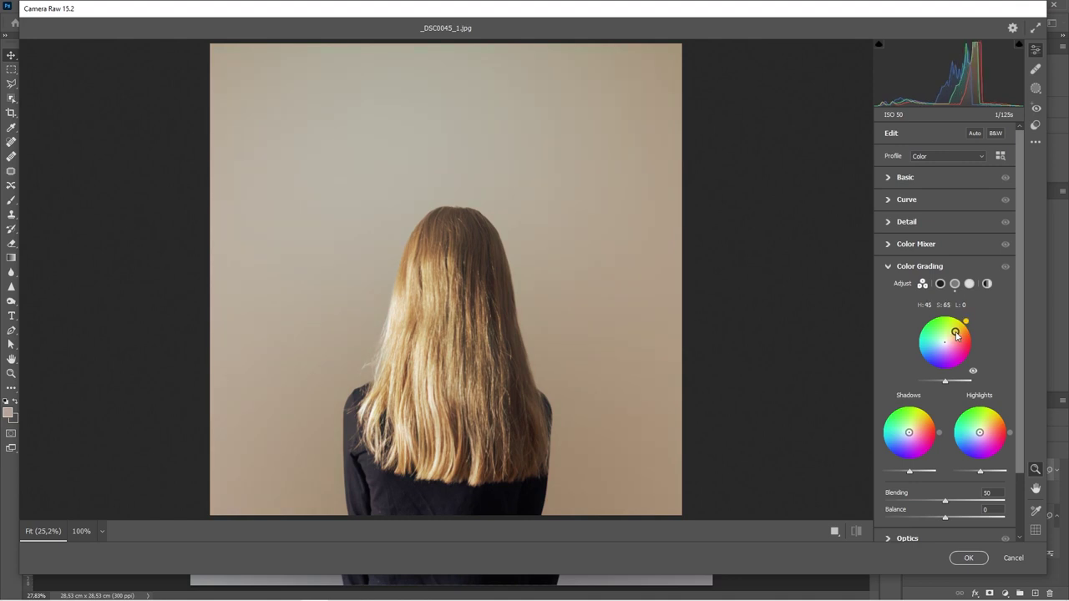
drag(956, 333, 957, 333)
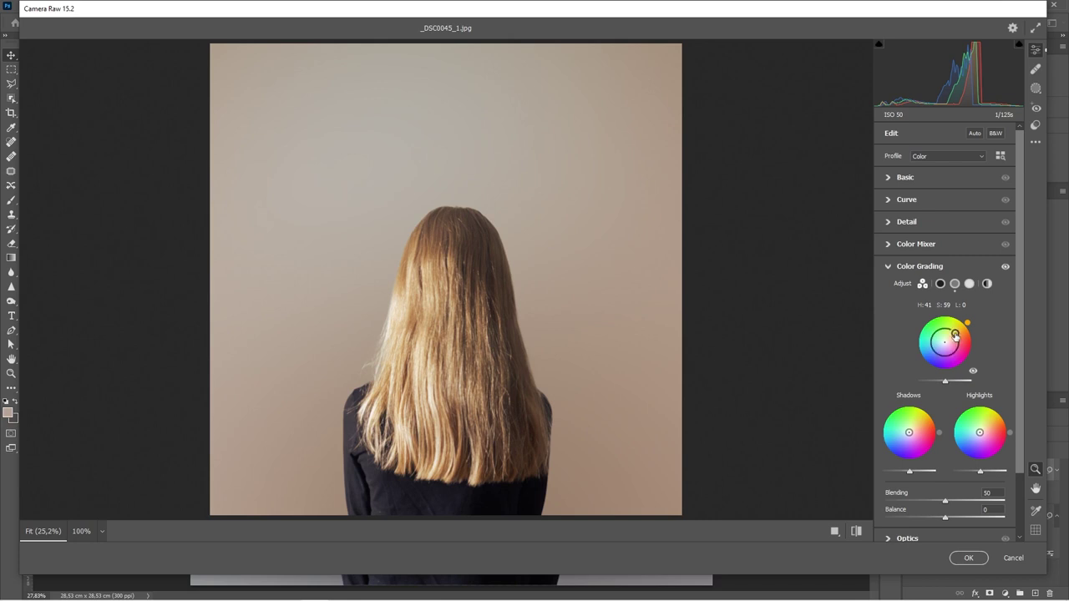
mouse_move(971, 329)
mouse_down()
mouse_move(974, 341)
mouse_move(937, 354)
mouse_move(926, 319)
mouse_move(957, 336)
mouse_move(949, 356)
mouse_move(960, 324)
mouse_move(954, 333)
mouse_up()
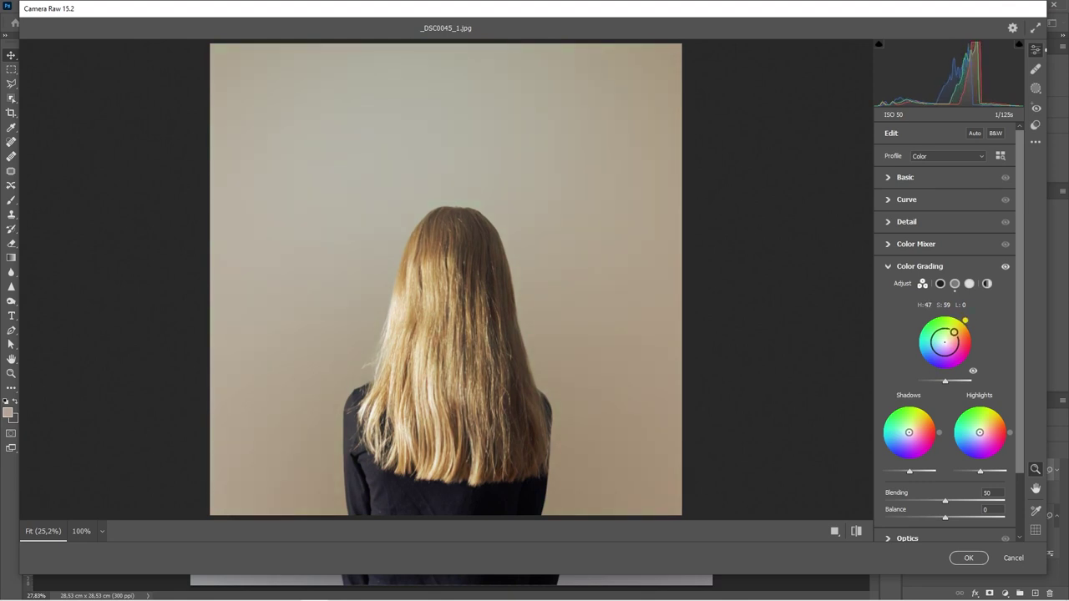
Tint shadows and highlights toward yellow-green, highlights near Hue 58, Saturation 33
drag(954, 333, 952, 333)
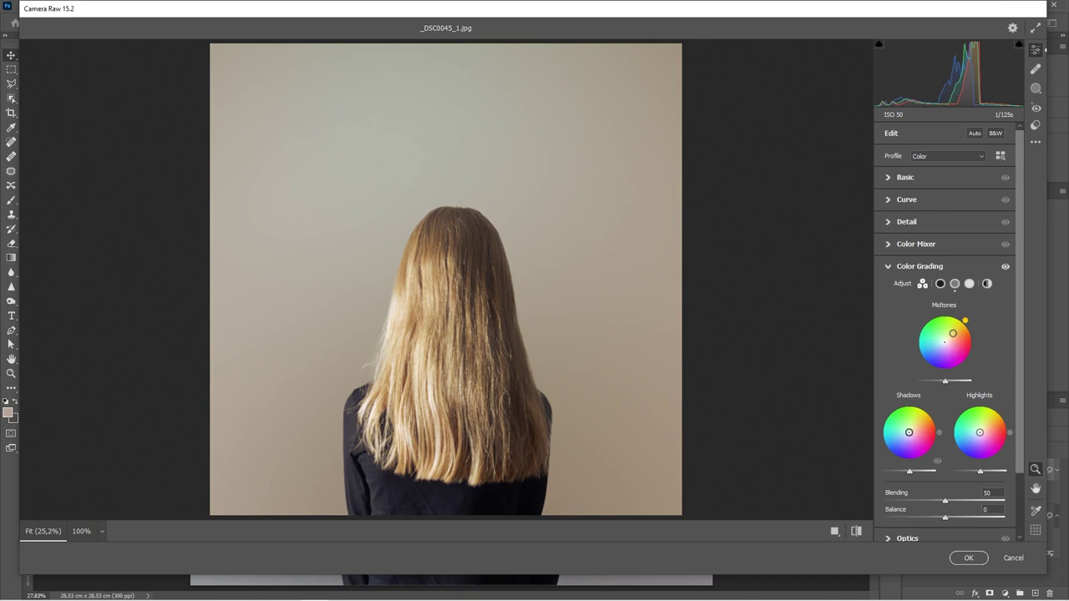
mouse_move(910, 433)
mouse_down()
mouse_move(910, 419)
mouse_move(918, 425)
mouse_up()
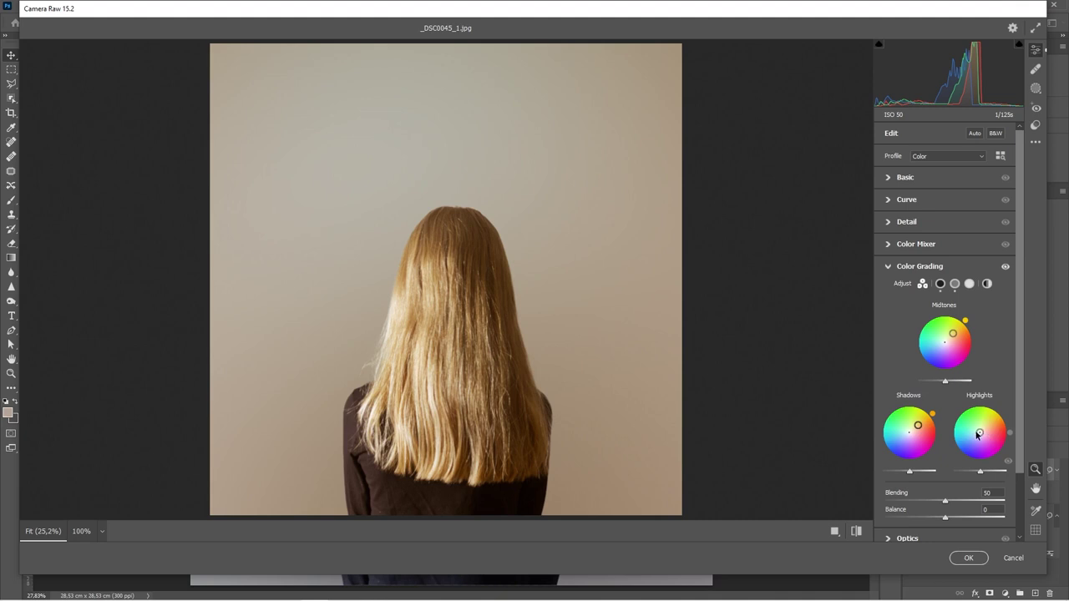
mouse_move(980, 433)
mouse_down()
mouse_move(990, 417)
mouse_move(983, 426)
mouse_up()
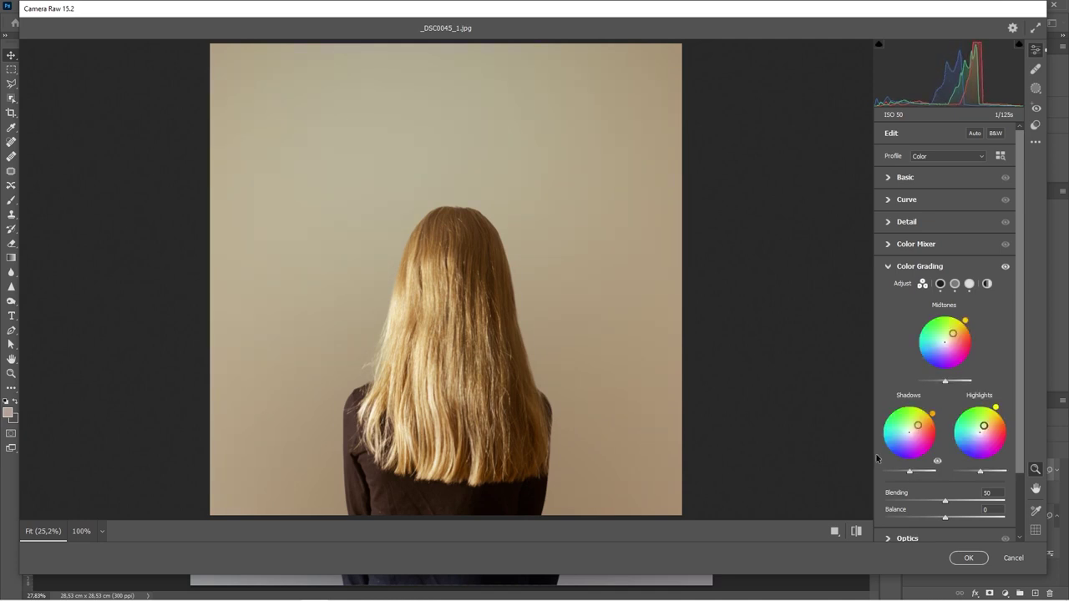
Set Color Grading Blending to 52 and apply the grade as a smart filter on Layer 2
scroll(965, 466, down, 1)
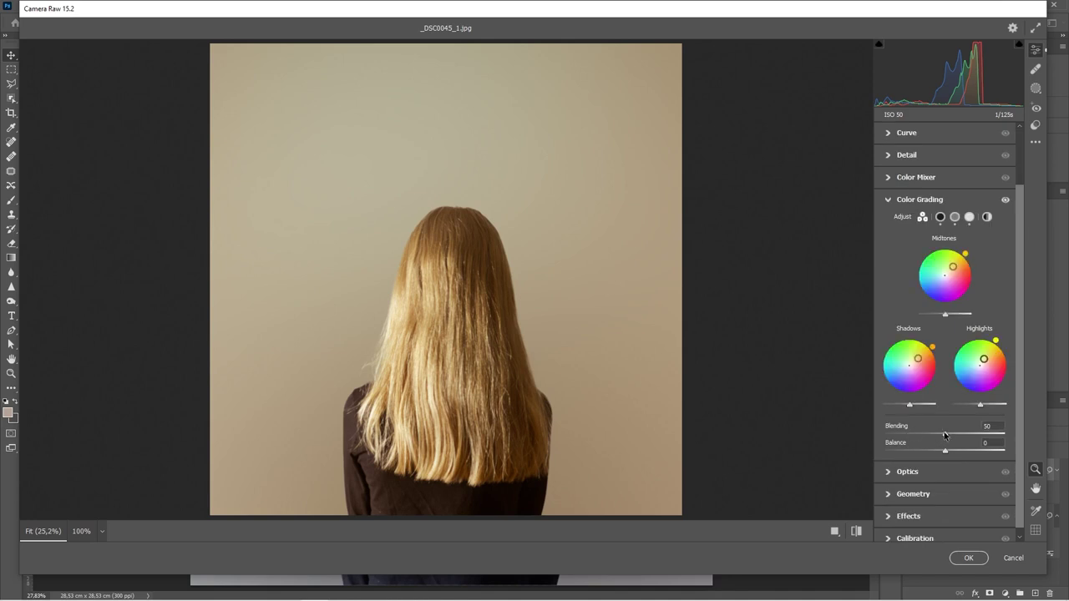
mouse_move(951, 437)
mouse_down()
mouse_move(966, 437)
mouse_move(906, 440)
mouse_move(947, 446)
mouse_move(906, 455)
mouse_move(966, 455)
mouse_move(919, 457)
mouse_move(961, 455)
mouse_move(923, 455)
mouse_move(945, 455)
mouse_up()
click(969, 558)
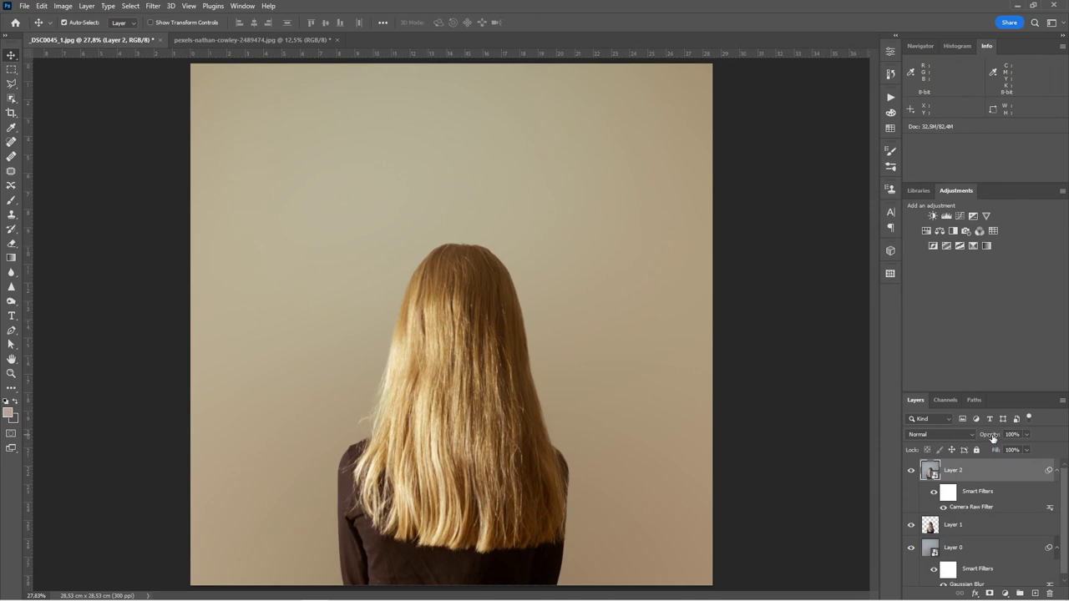
Set Layer 2 to 70% opacity, compare it on and off, then select its Smart Filters mask
mouse_move(992, 438)
mouse_down()
mouse_move(974, 436)
mouse_move(1026, 436)
mouse_move(963, 434)
mouse_move(1018, 439)
mouse_move(991, 439)
mouse_move(1003, 435)
mouse_up()
click(911, 470)
click(911, 470)
click(952, 492)
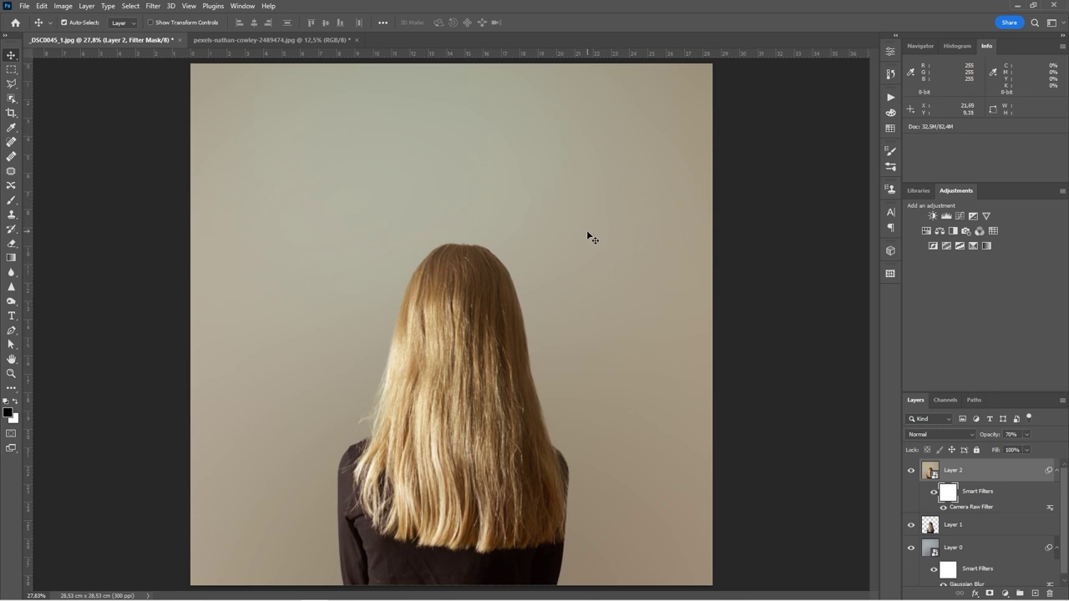
click(236, 38)
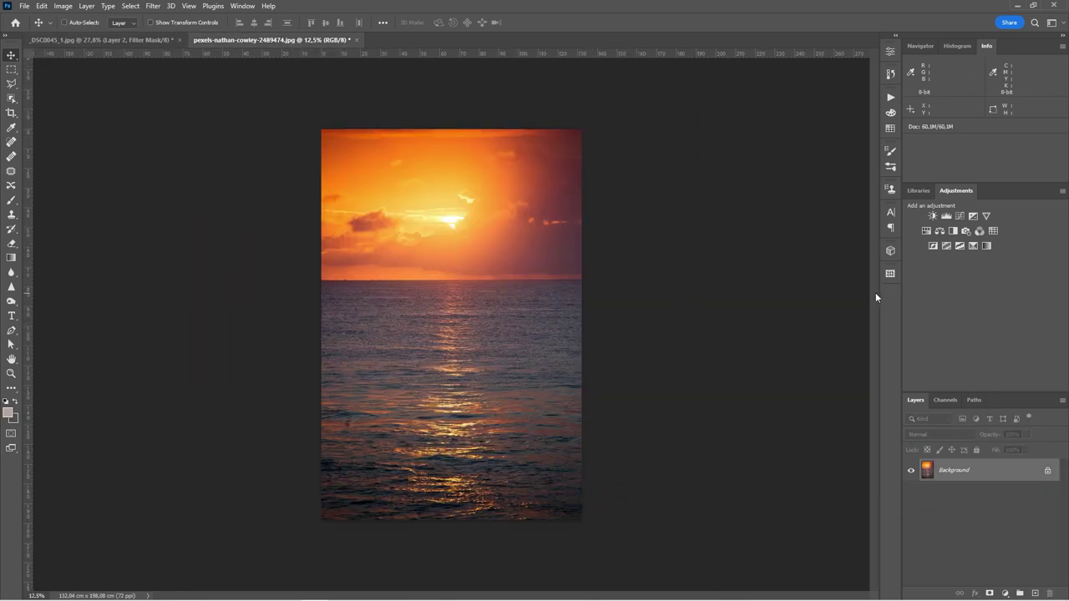
click(114, 38)
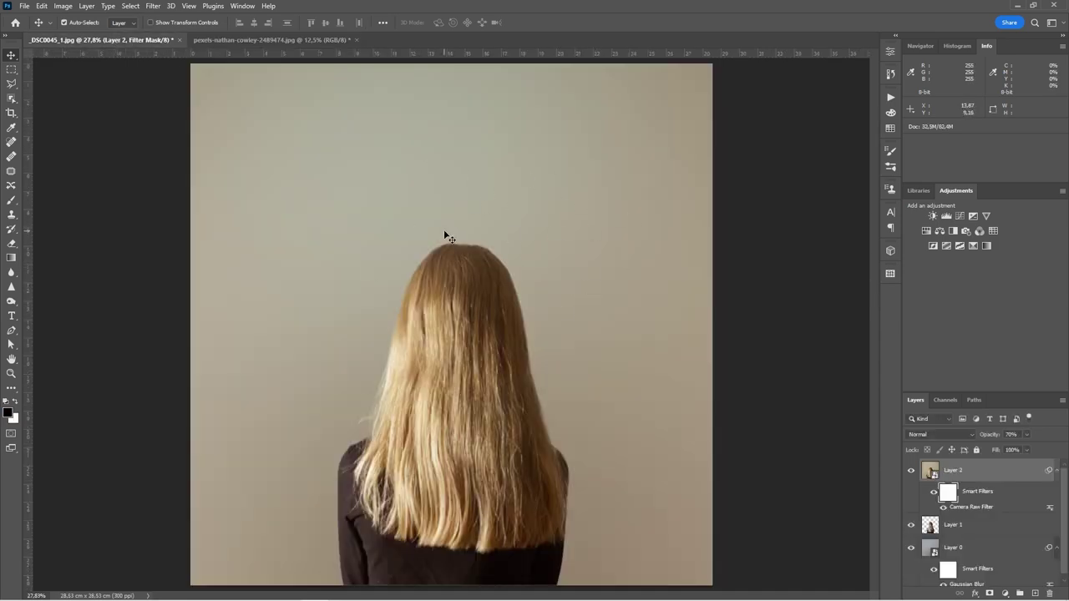